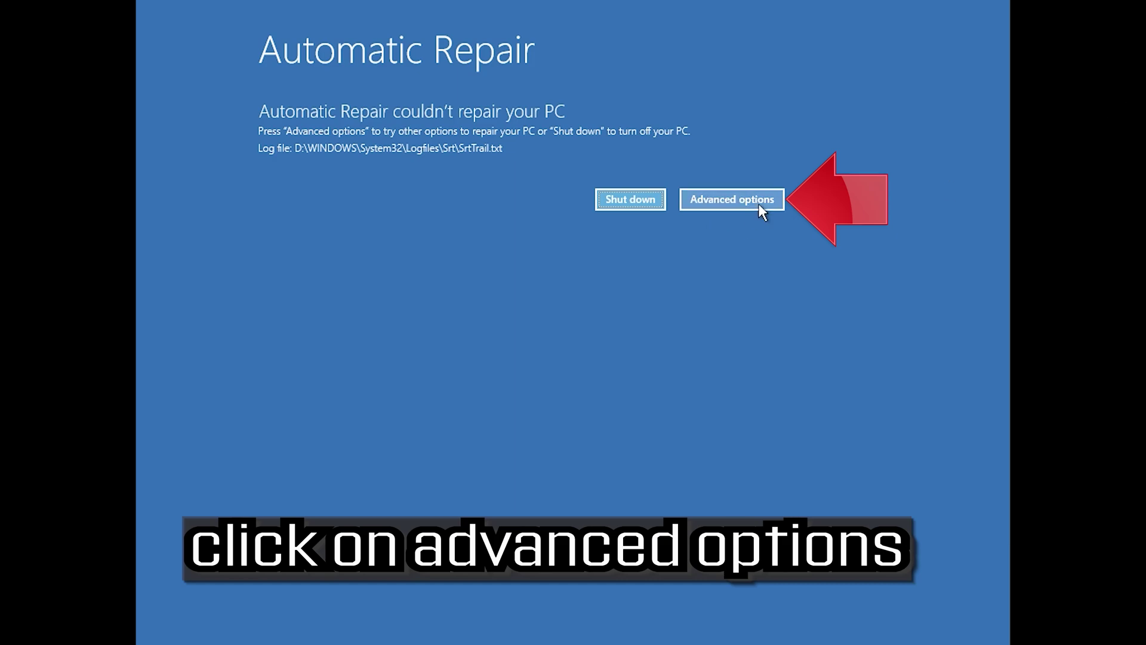
- Run Startup Repair from the advanced troubleshooting options, using the listed account with its password left blank
click(727, 197)
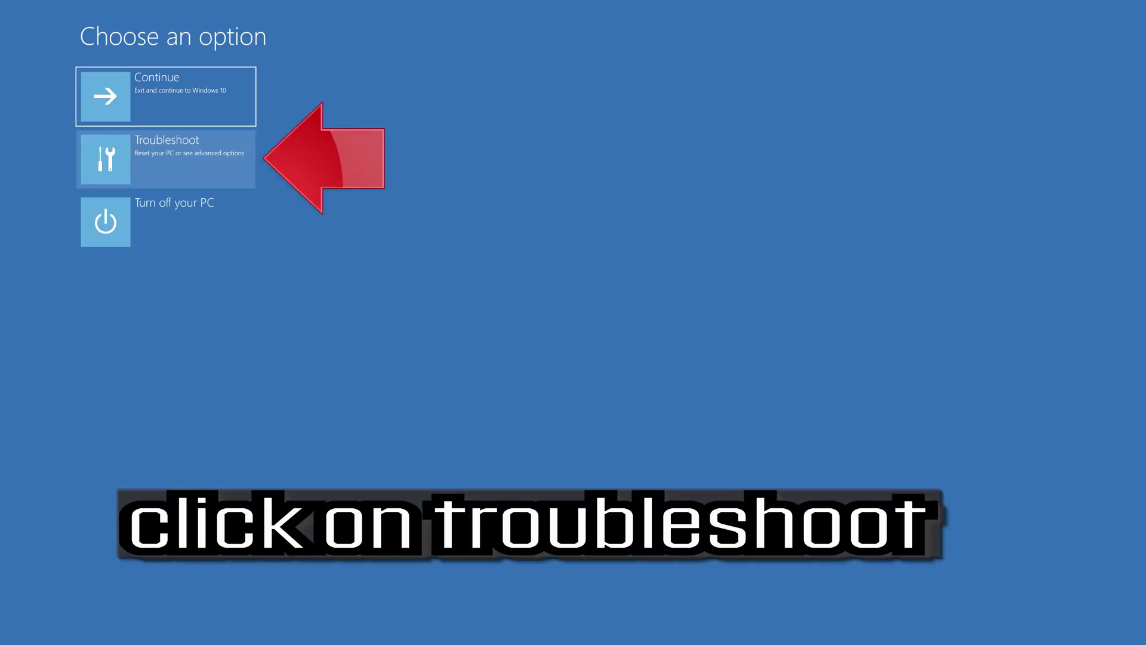
click(171, 164)
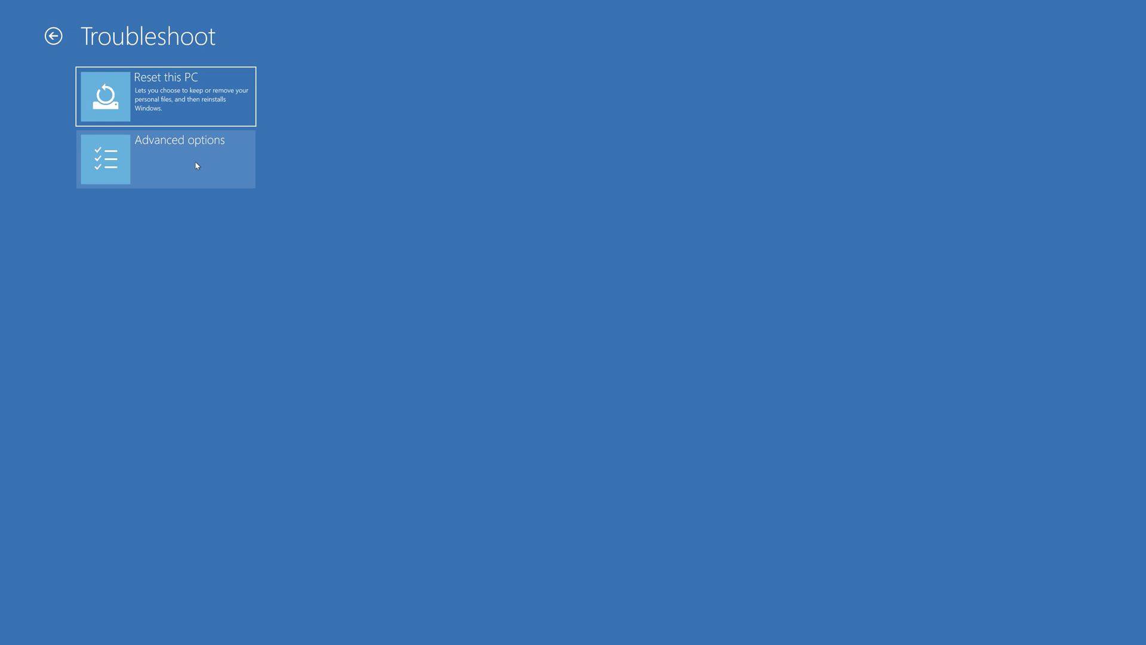
click(197, 165)
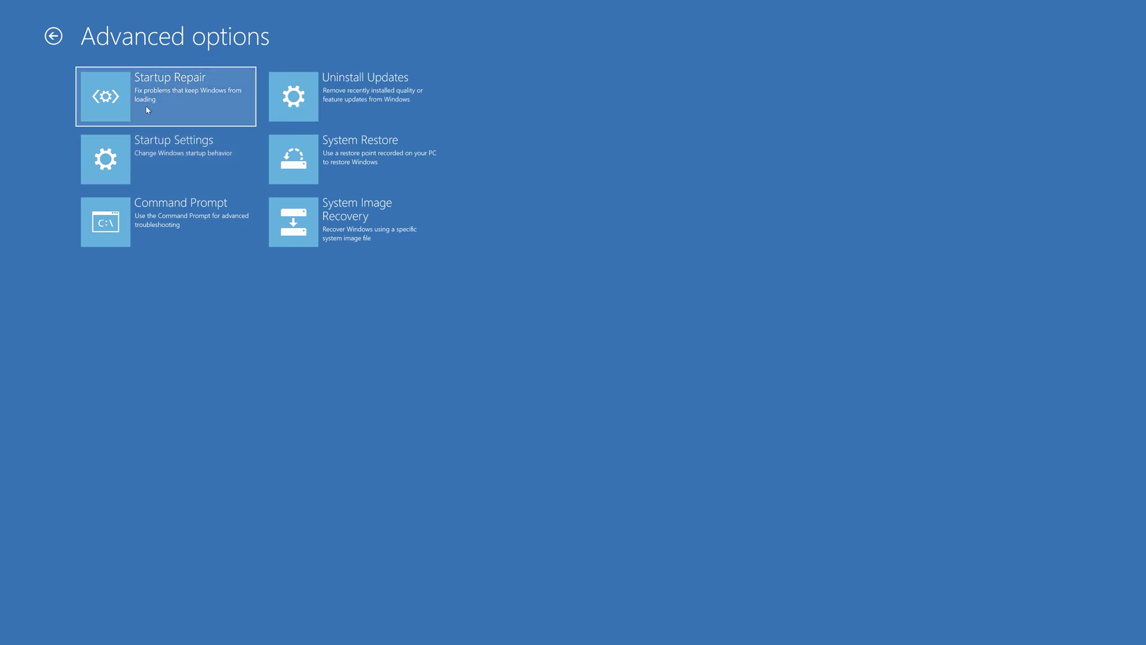
click(191, 97)
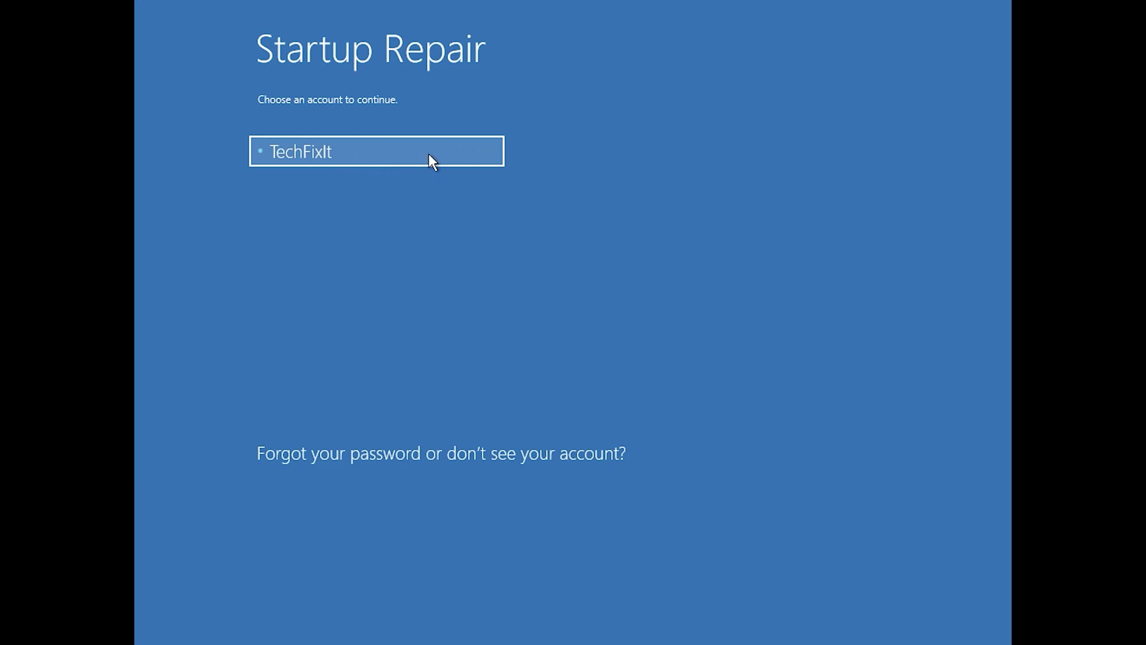
click(430, 154)
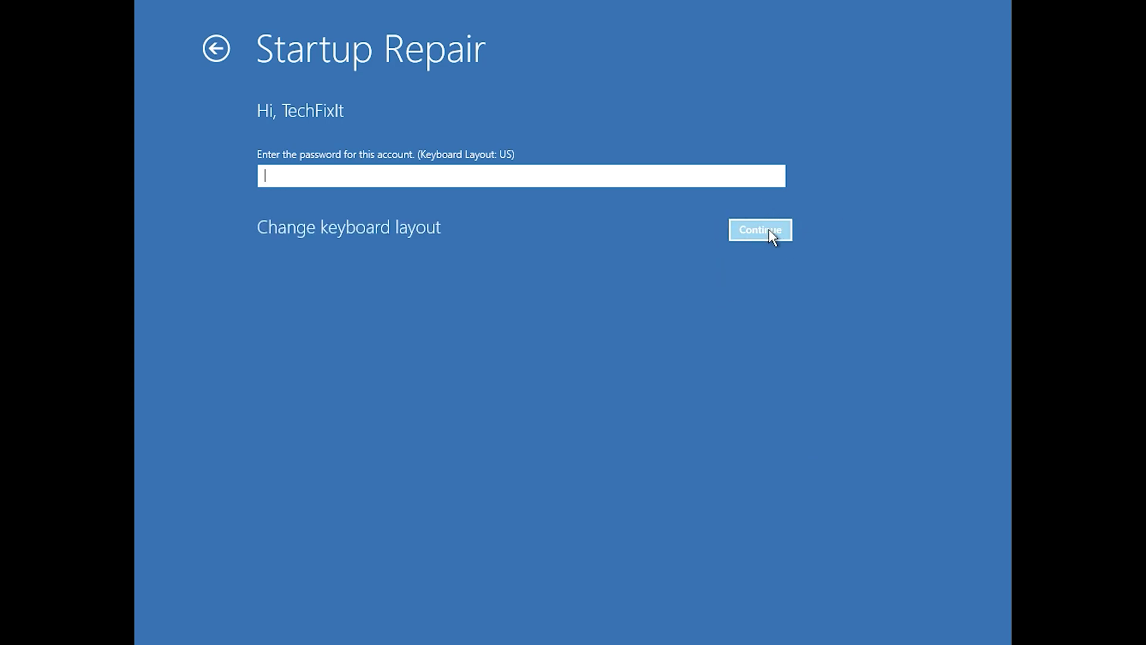
click(770, 233)
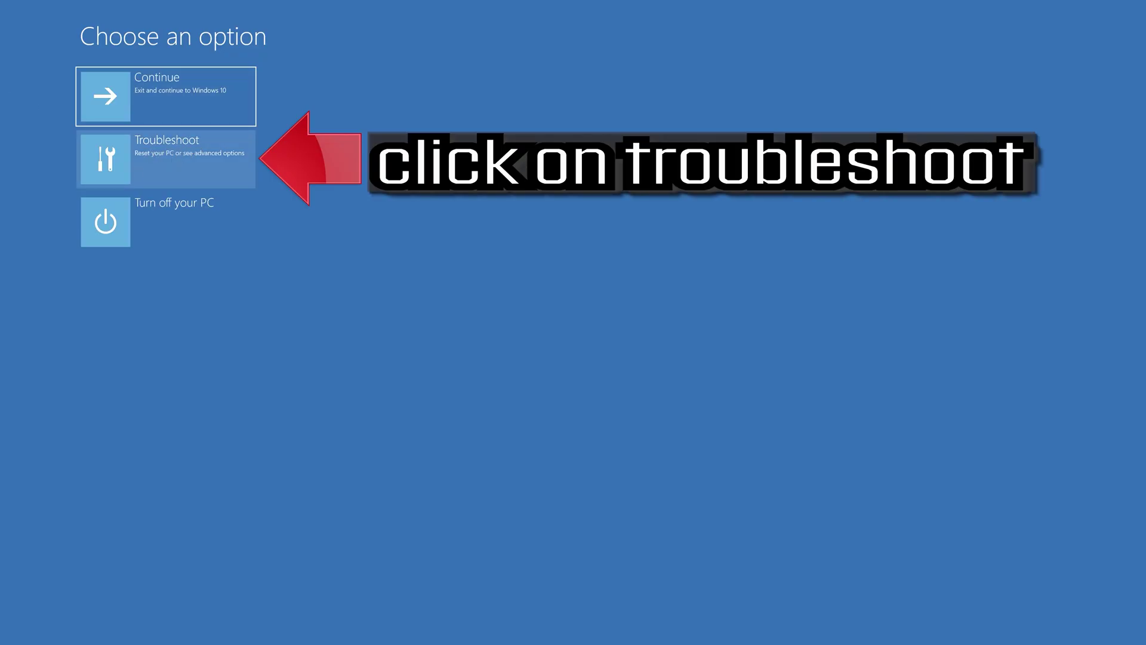
- Open Command Prompt from the advanced troubleshooting options, using the listed account with its password left blank
click(158, 177)
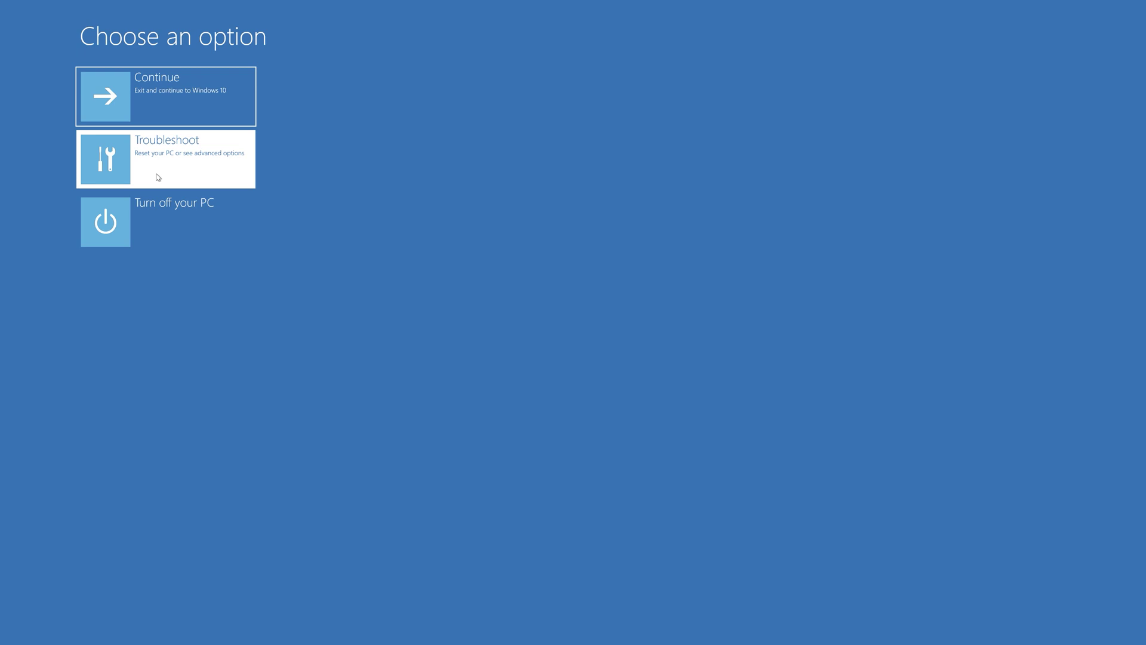
click(203, 158)
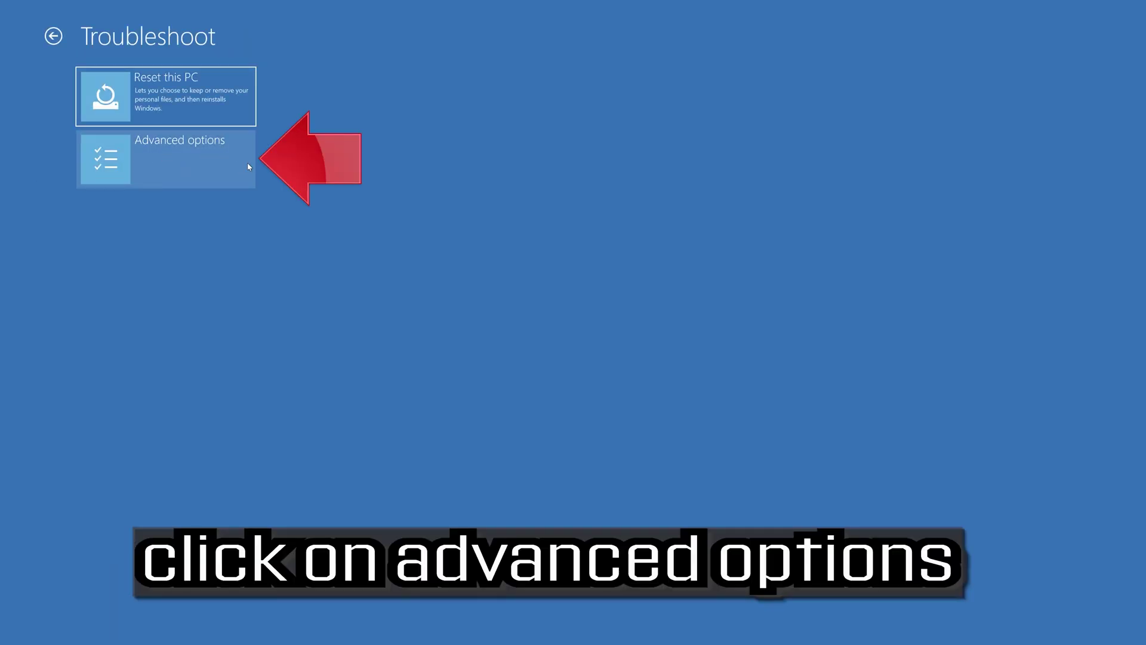
click(176, 167)
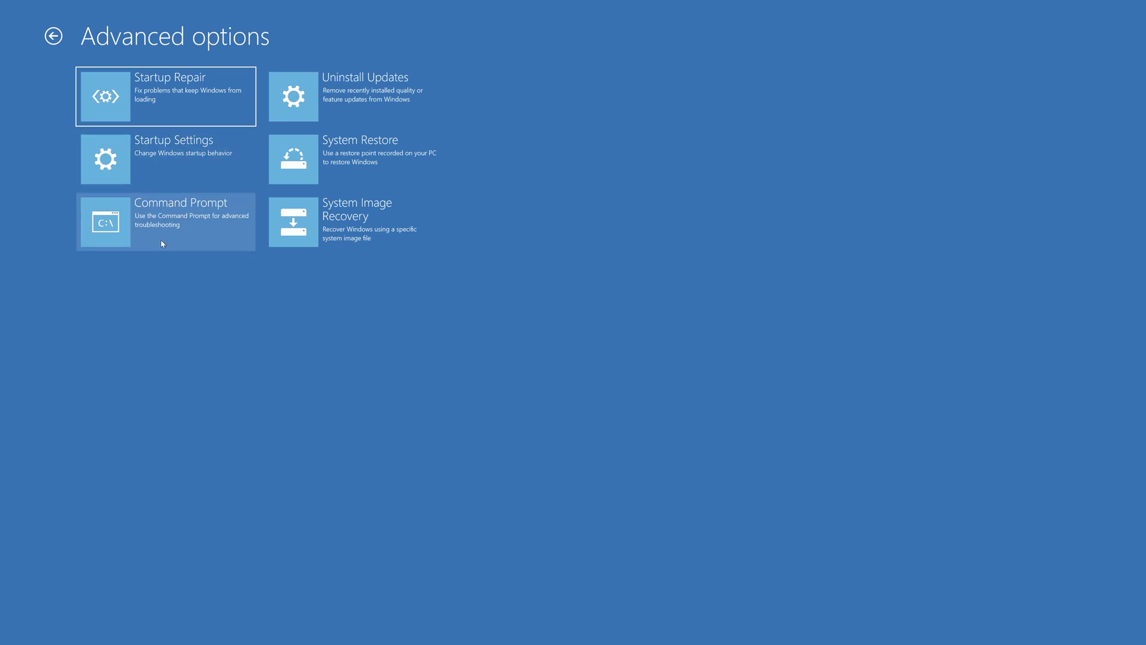
click(161, 241)
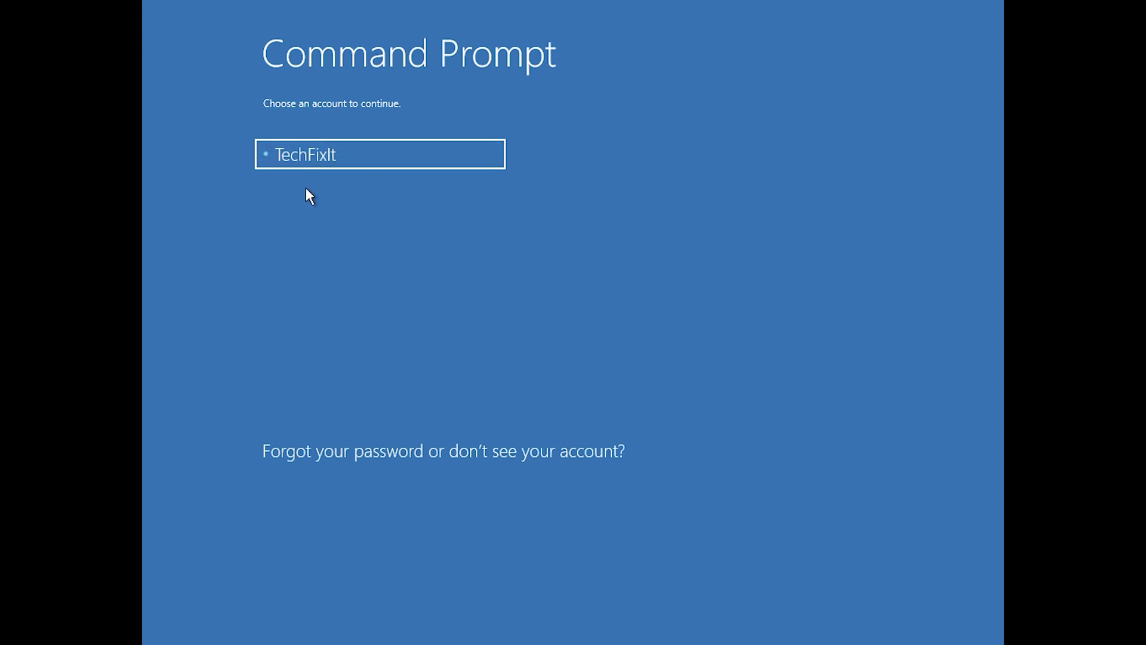
click(376, 161)
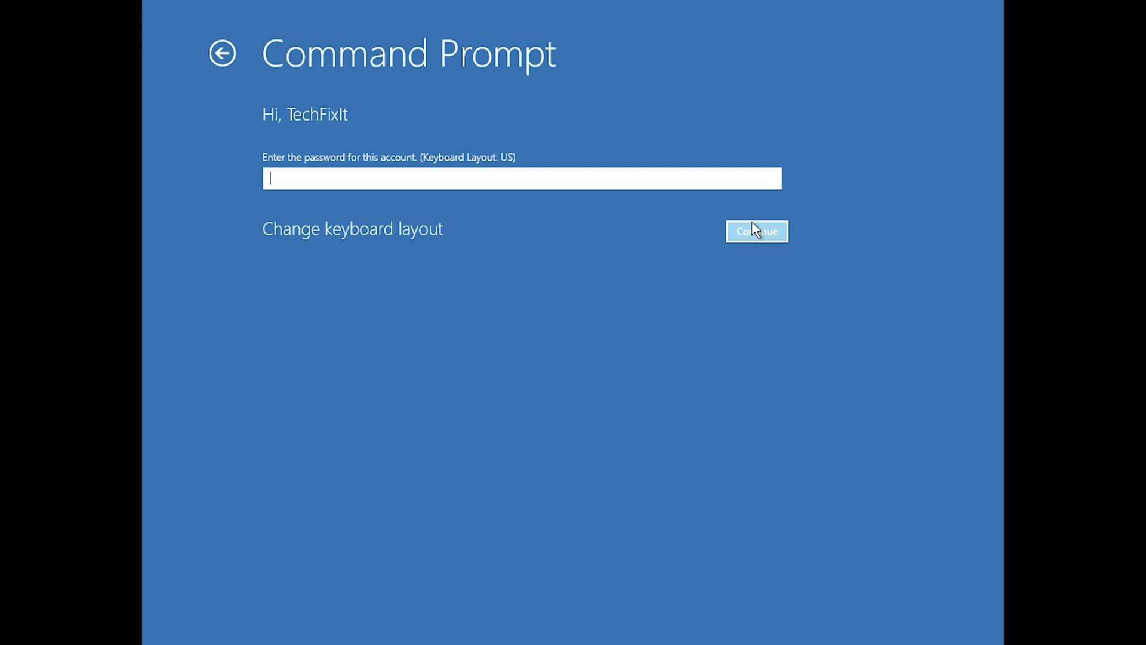
click(756, 231)
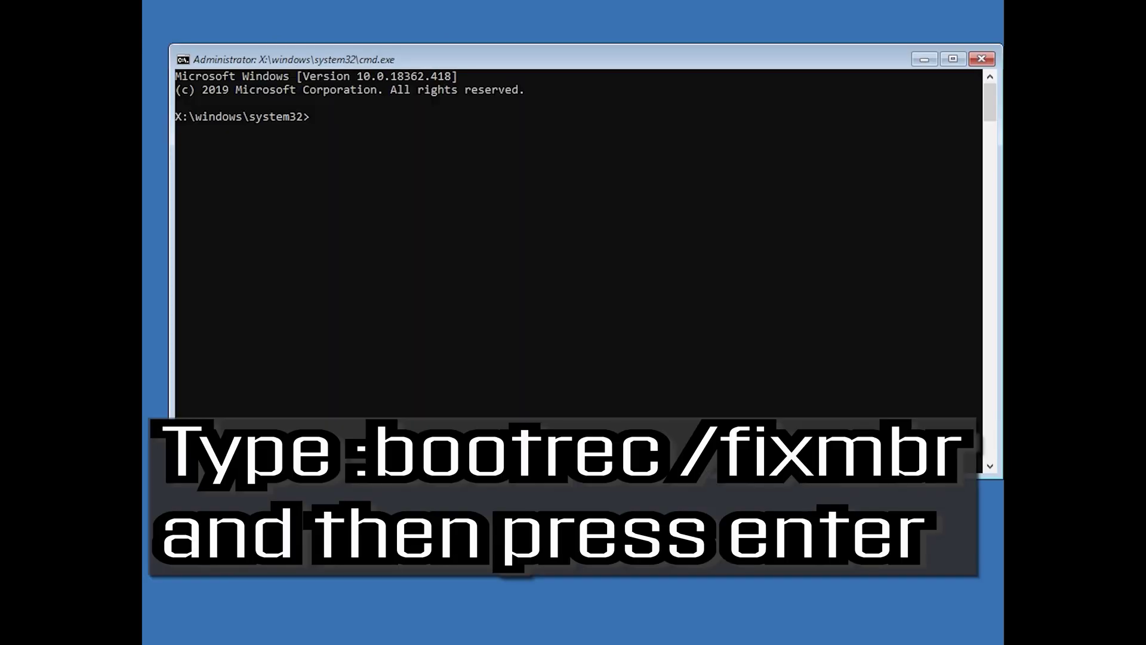
- Repair the master boot record with bootrec /fixmbr and try to write a new boot sector with bootrec /fixboot
text(bootrec /fixmbr)
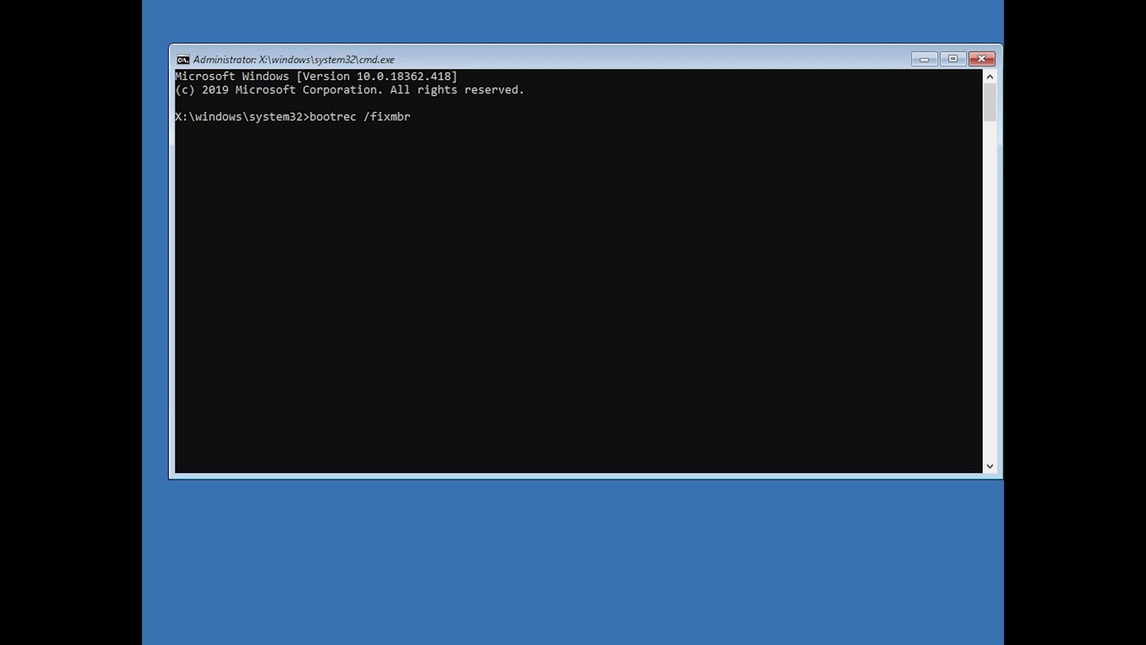
key(Return)
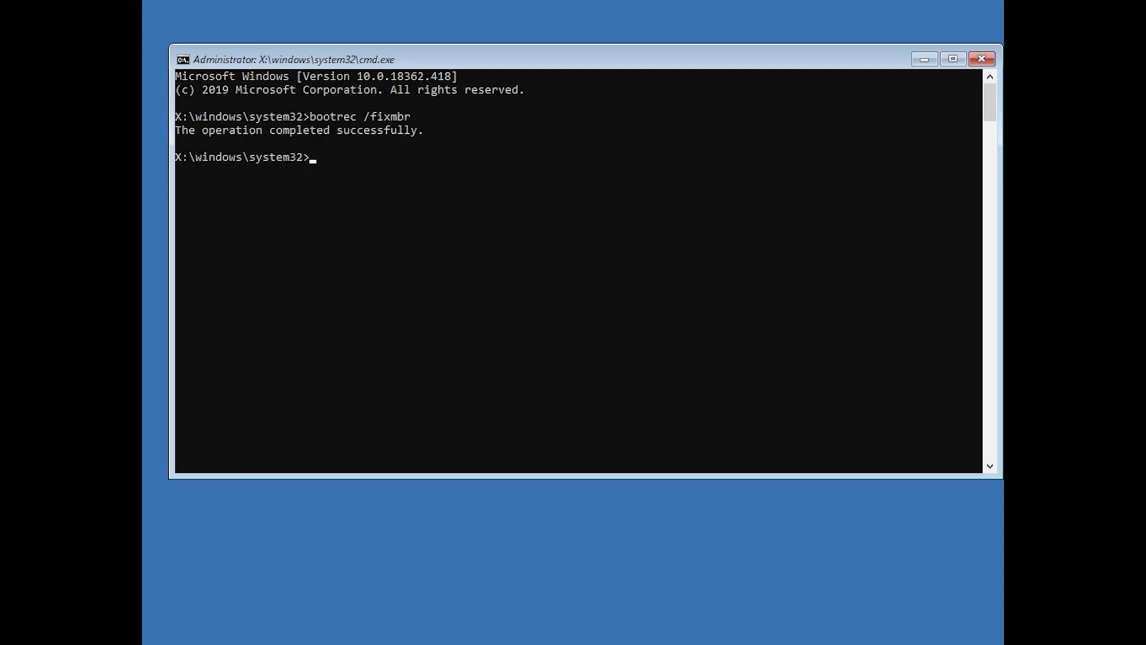
text(bootrec /)
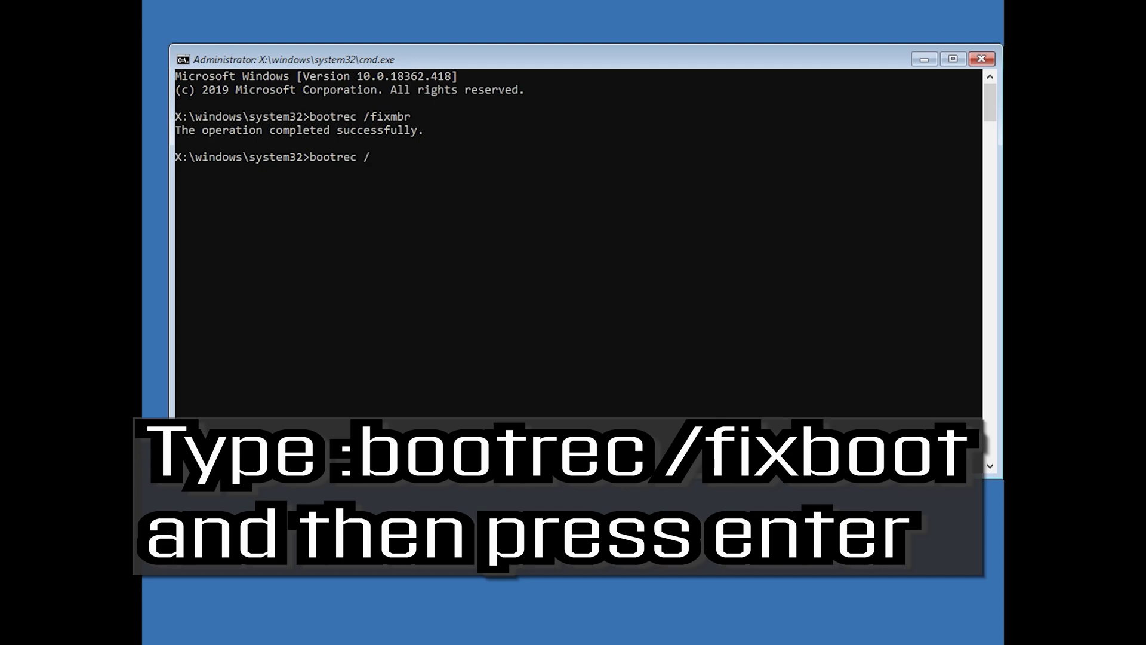
text(fixboot)
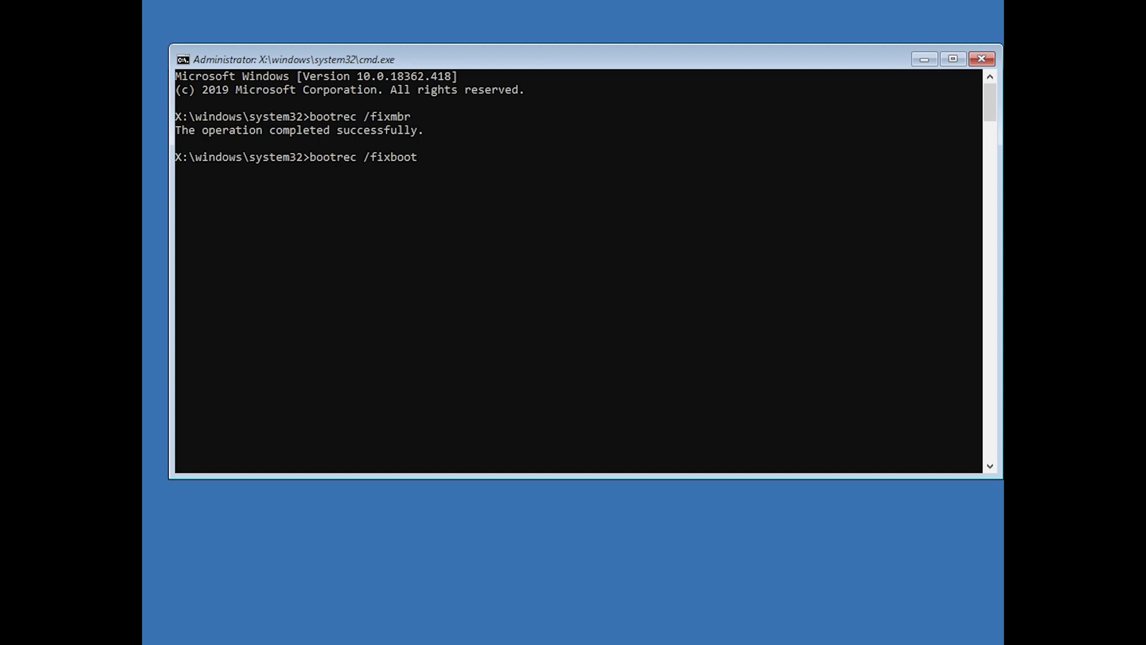
key(Return)
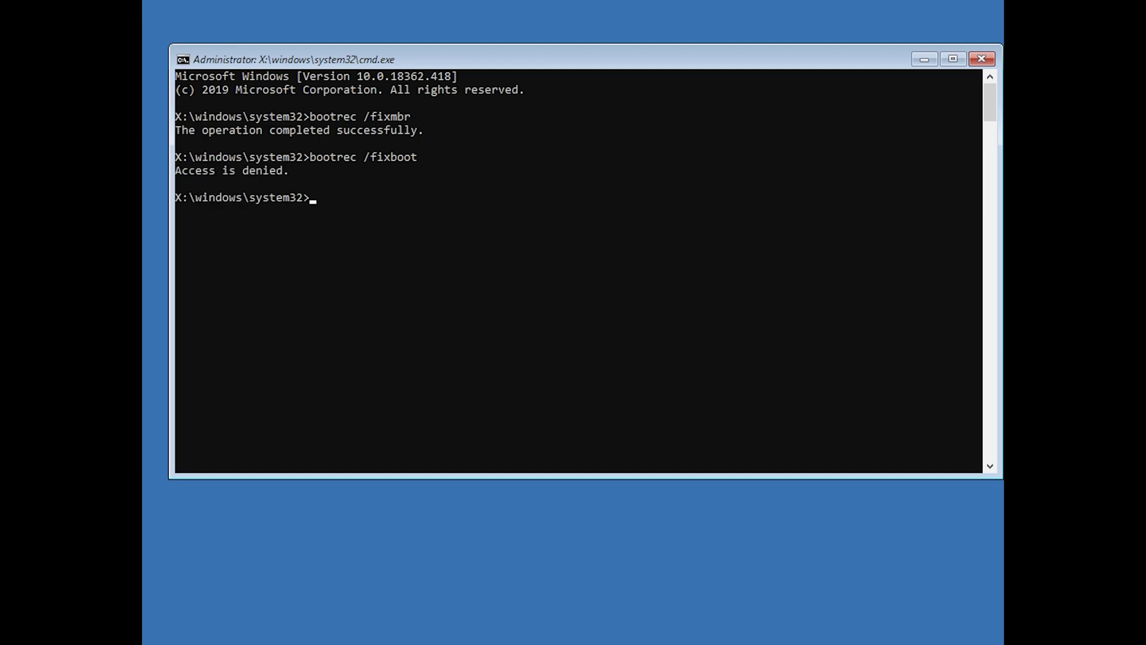
- Update the system partition's boot code with bootsect /nt60 sys and run bootrec /fixboot again
text(bo)
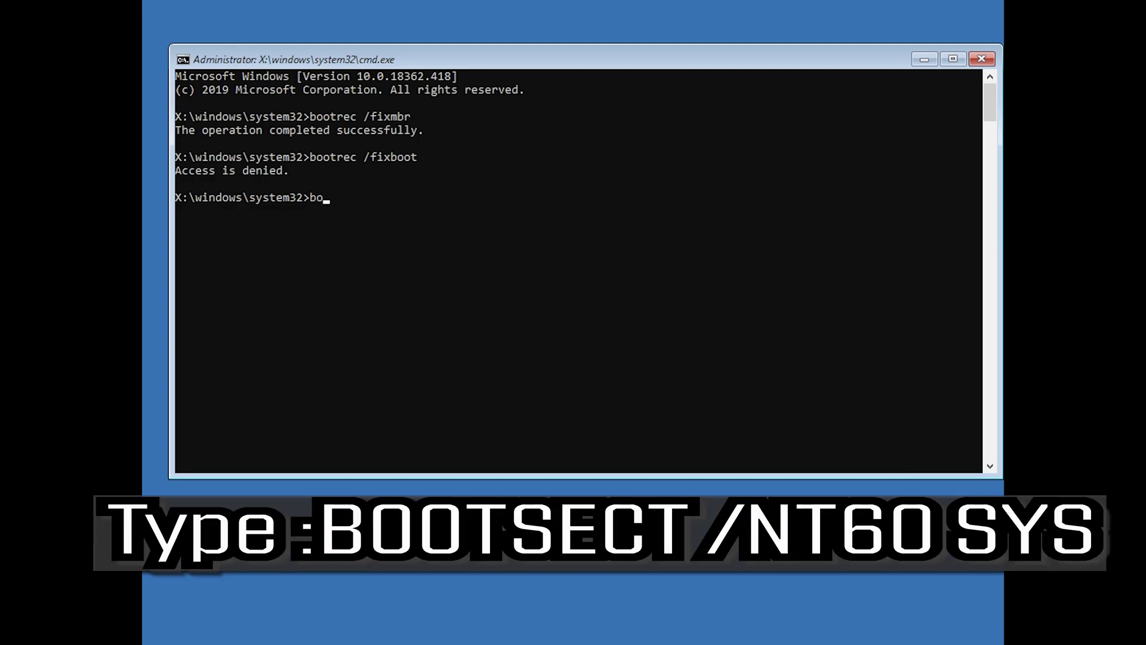
text(otsect /nt60 sys)
key(Return)
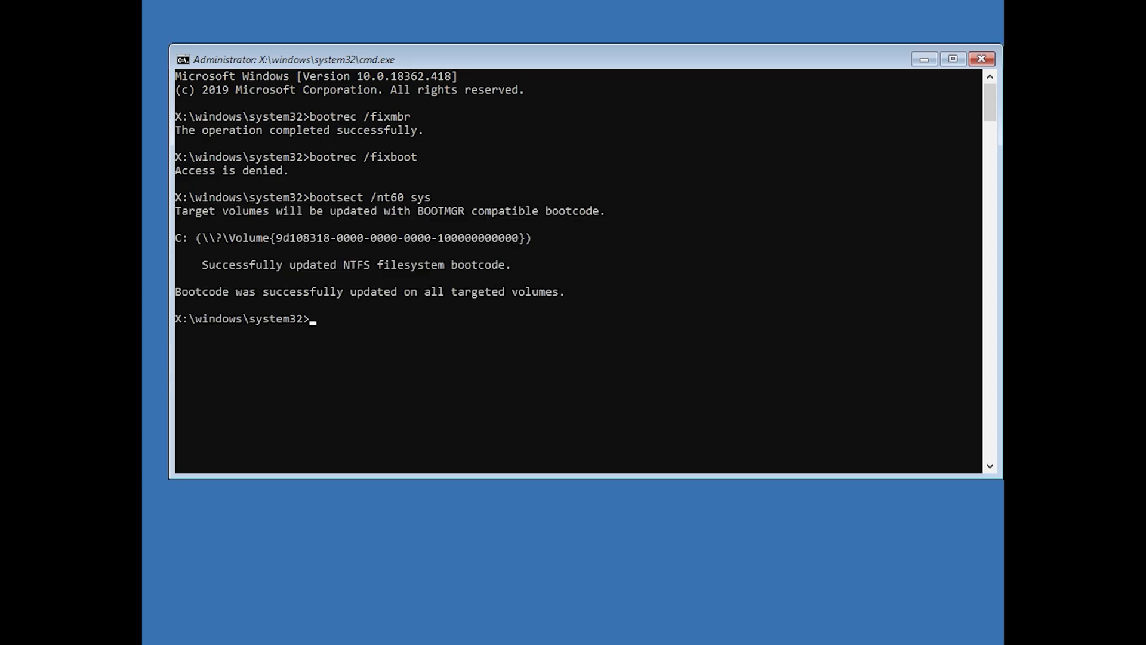
text(boot)
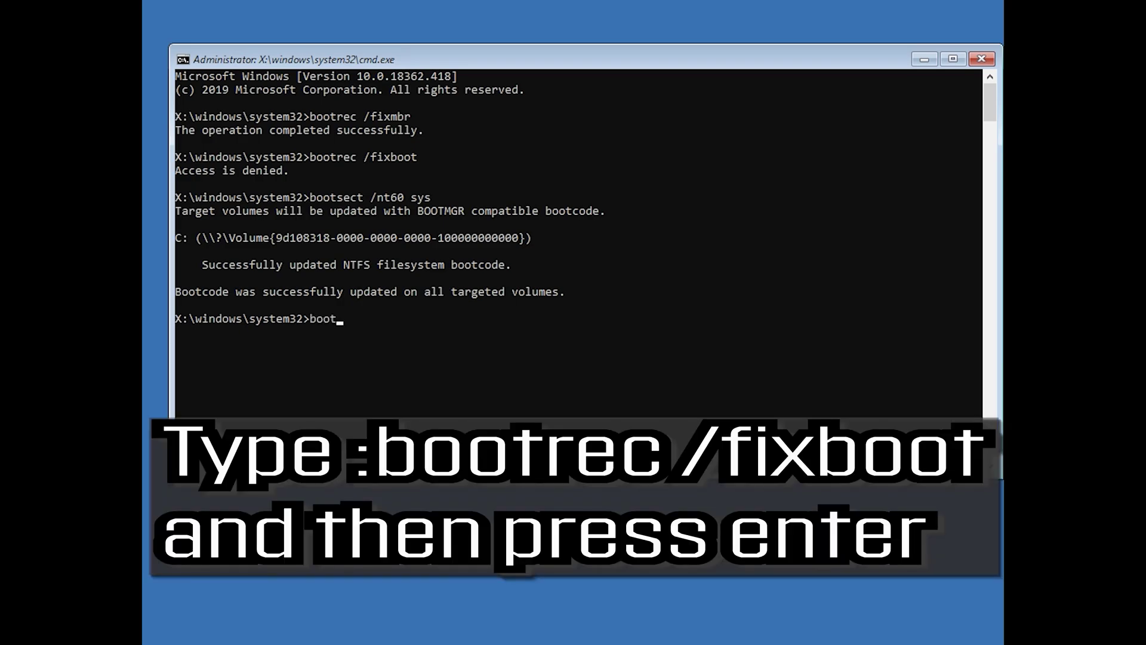
text(rec /fixboot)
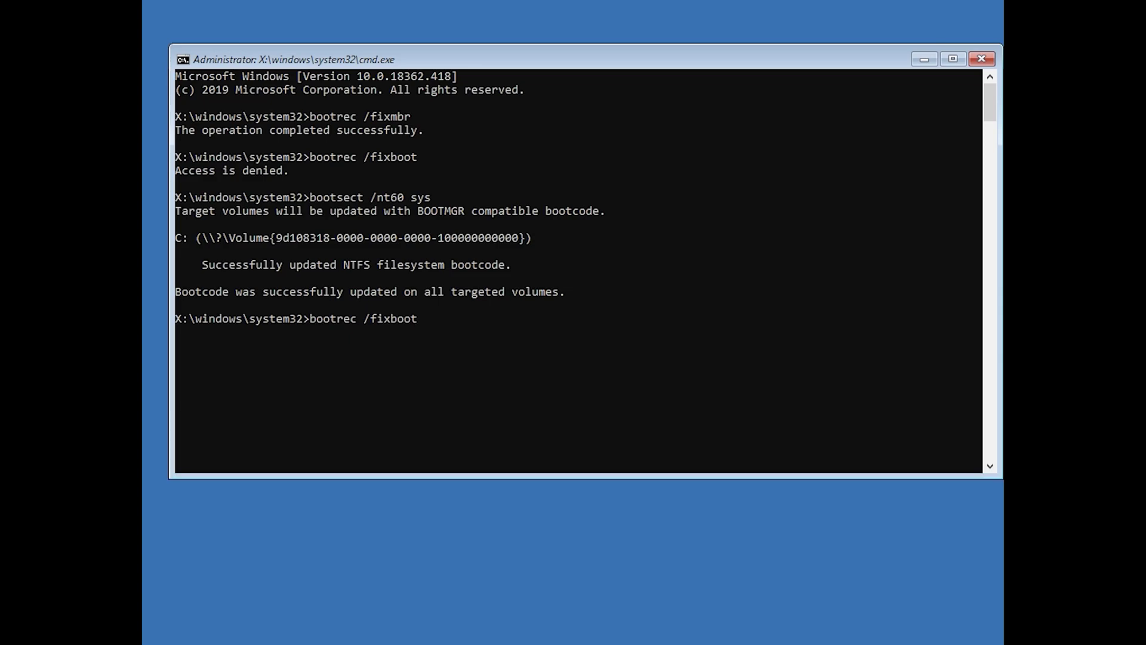
key(Return)
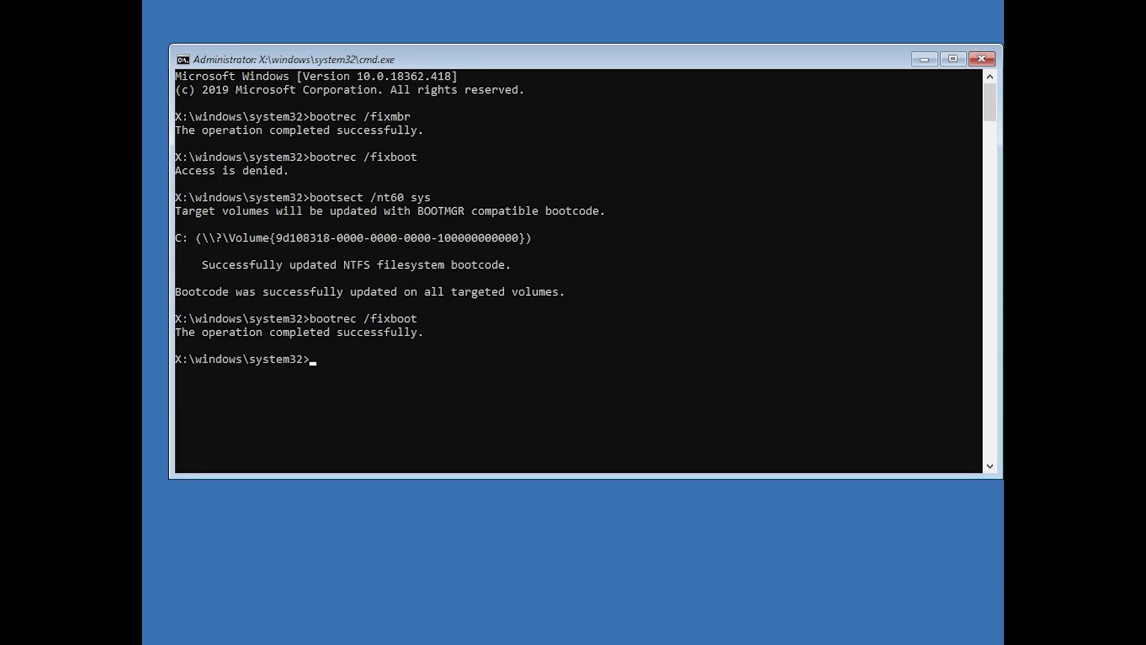
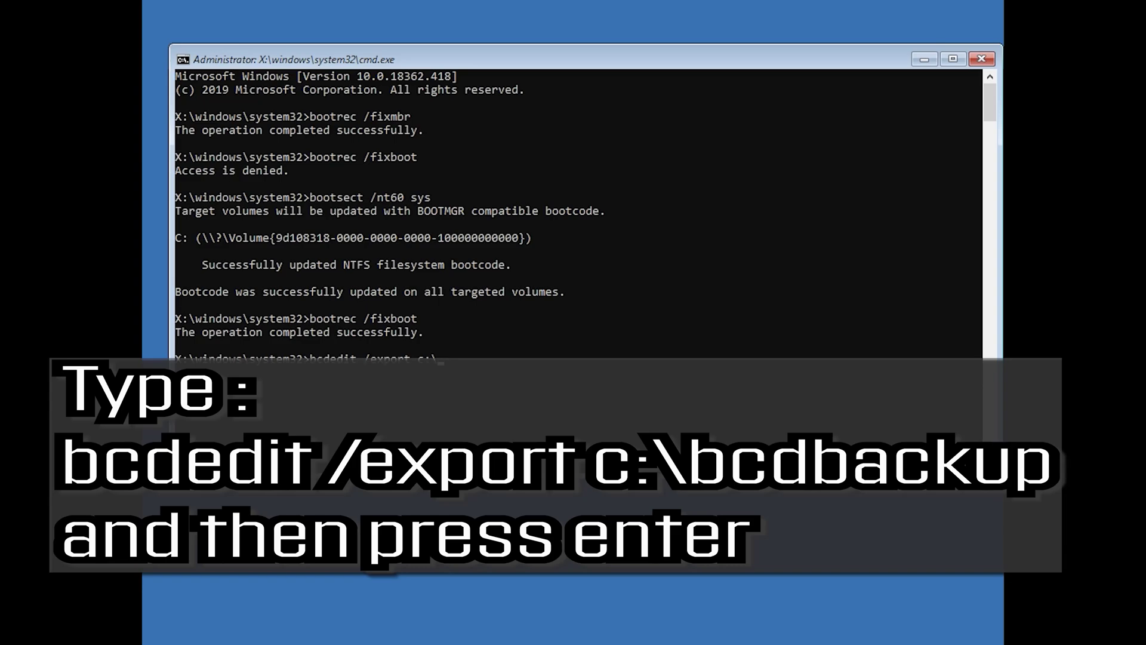
- Back up the boot configuration data with bcdedit /export c:\bcdbackup
text(bcdbackup)
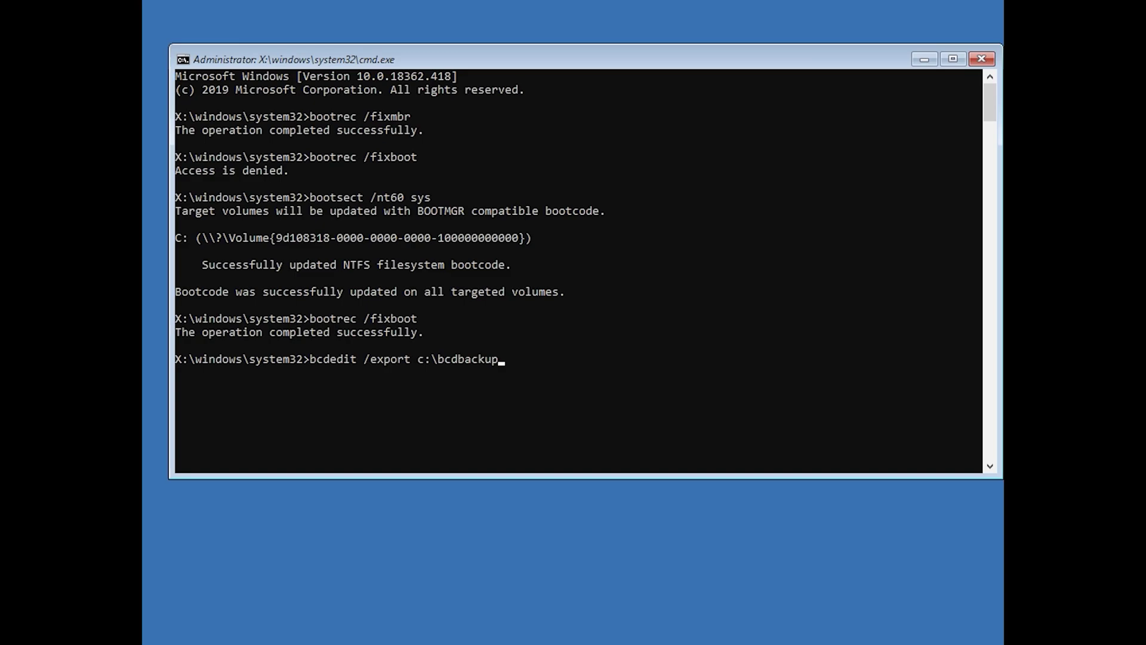
key(Return)
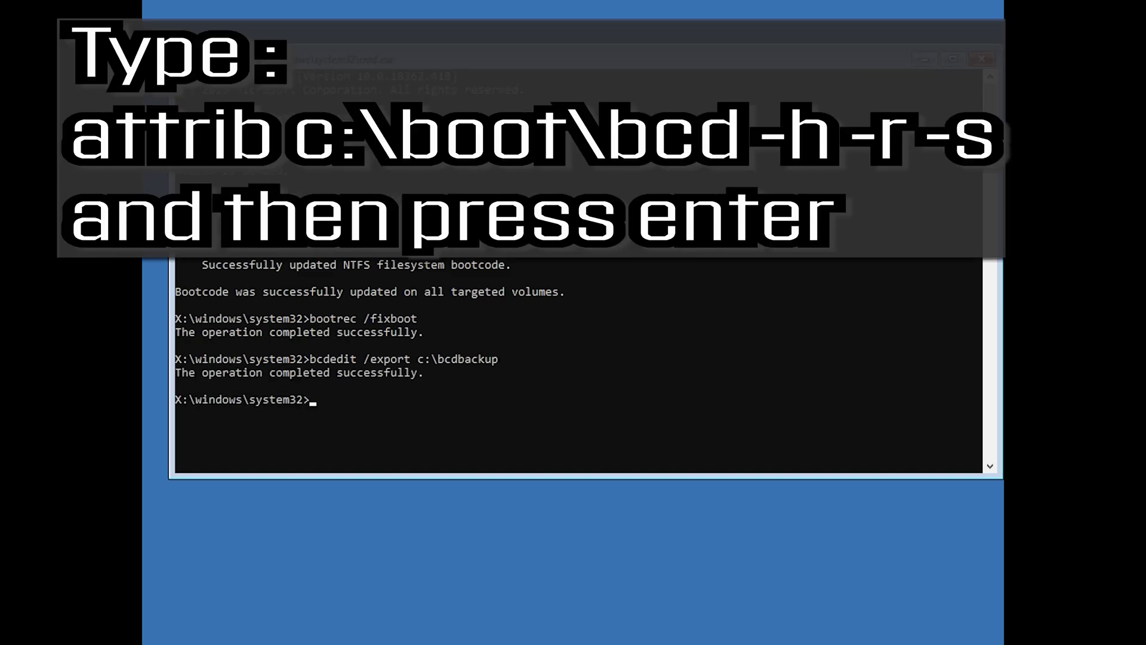
- Clear the hidden, read-only and system attributes of c:\boot\bcd with attrib -h -r -s, and rename the file to bcd.old
text(attrib c:\boot\bcd)
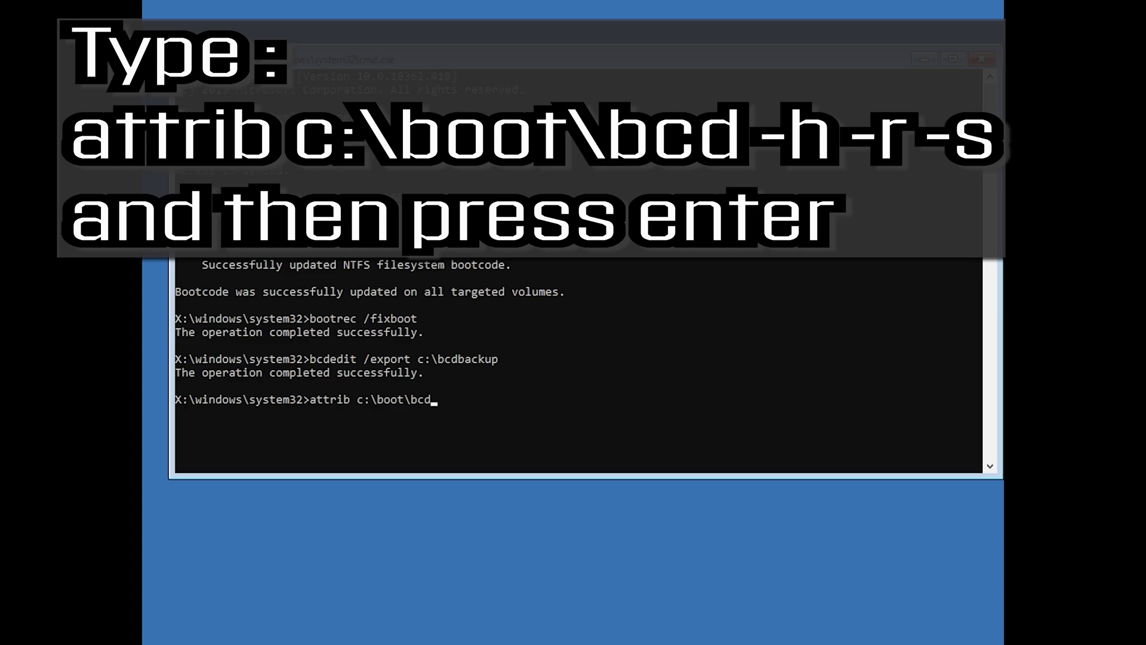
text( -h -r -s)
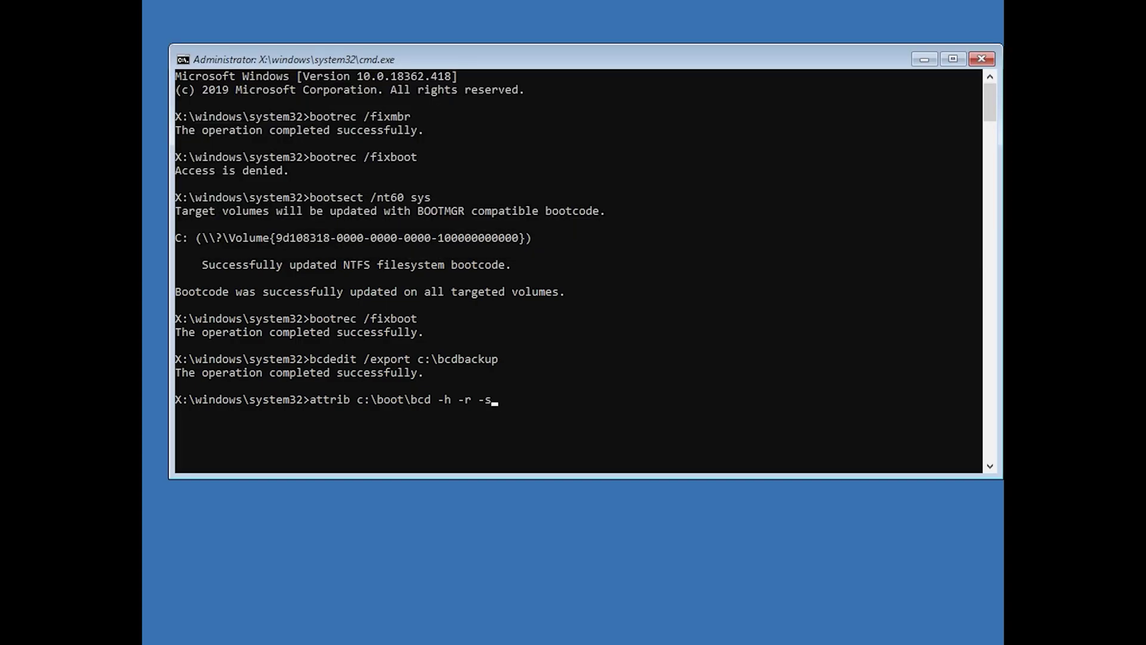
key(Return)
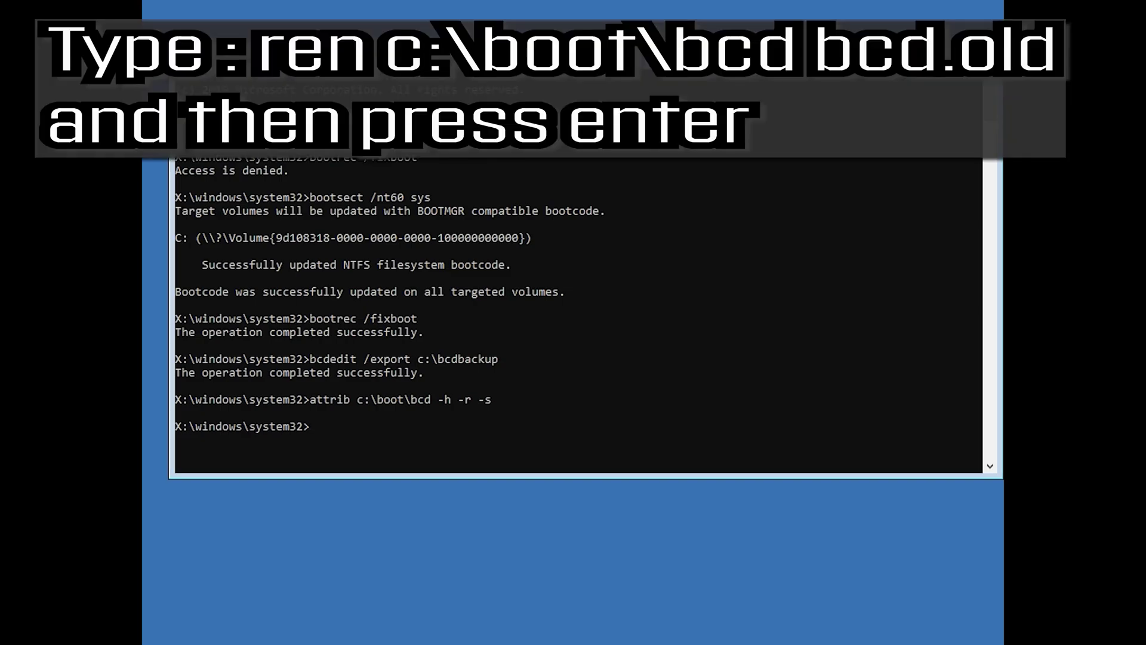
text(ren c:\boot\bcd bcd.old)
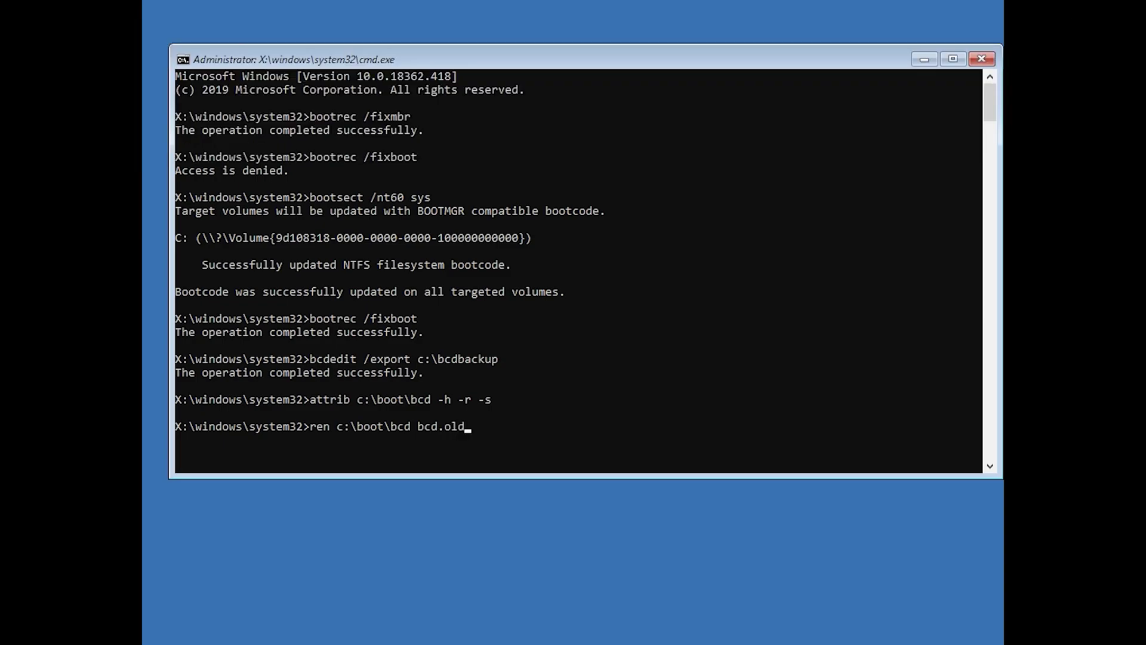
key(Return)
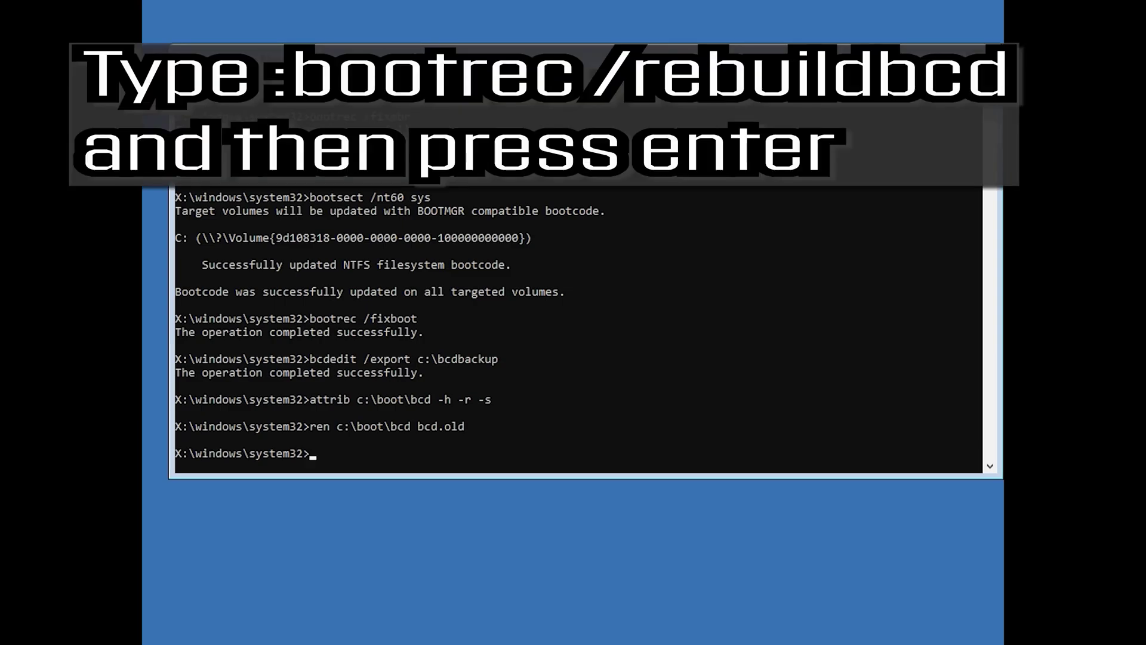
- Rebuild the boot configuration data with bootrec /rebuildbcd, answering y to add the D:\Windows installation to the boot list
text(bootrec /rebuildbcd)
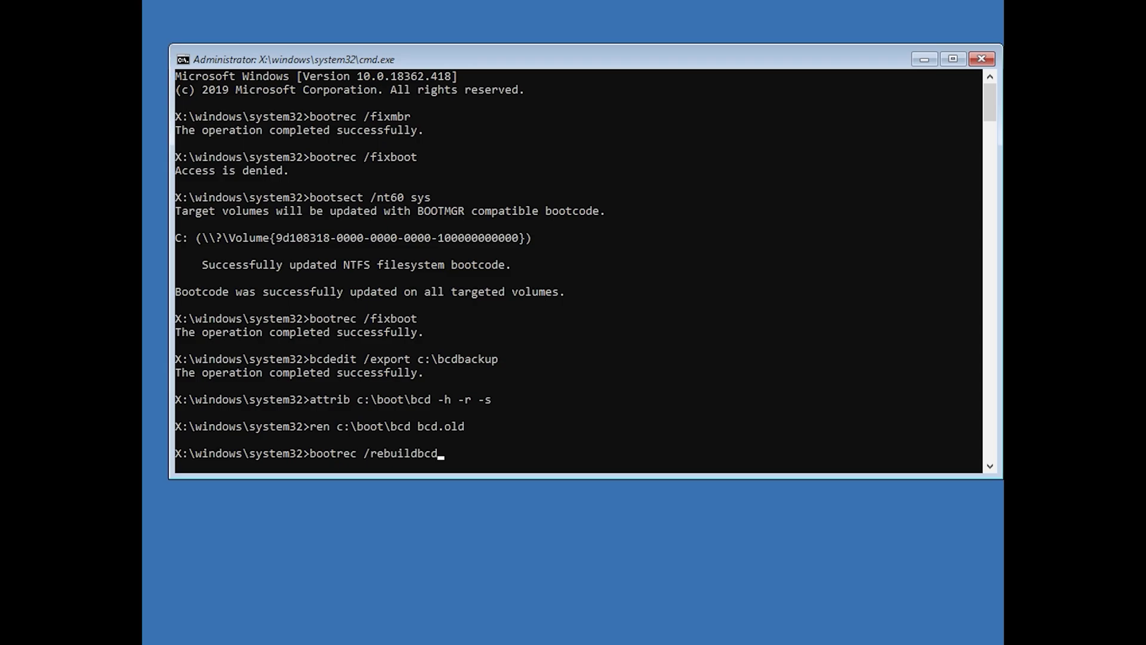
key(Return)
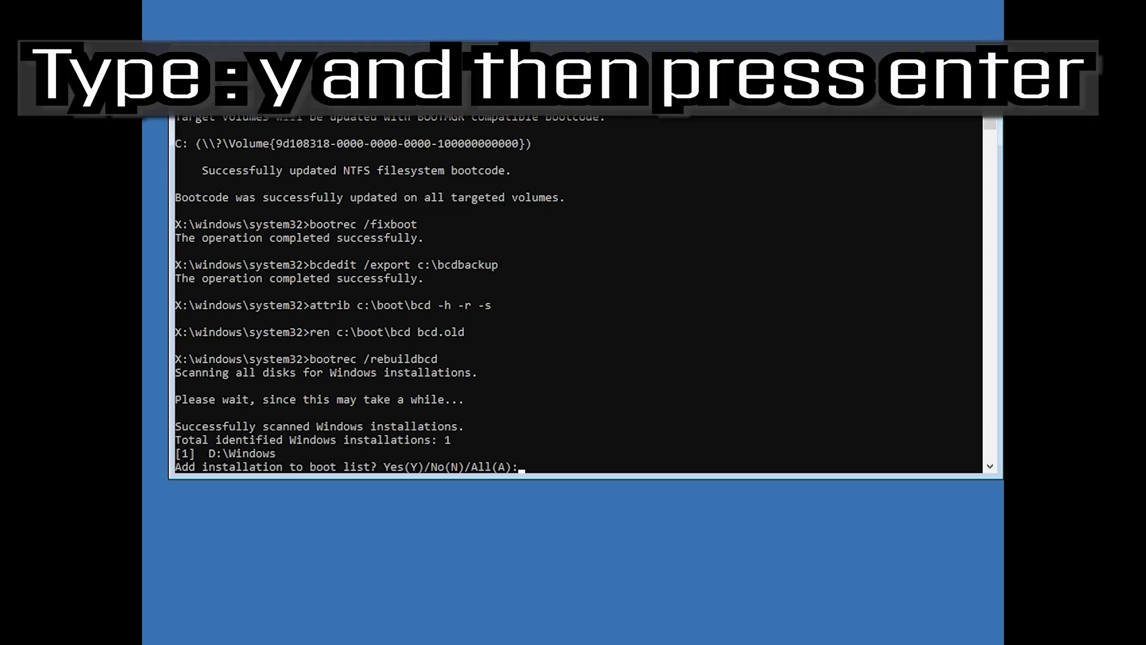
text(y)
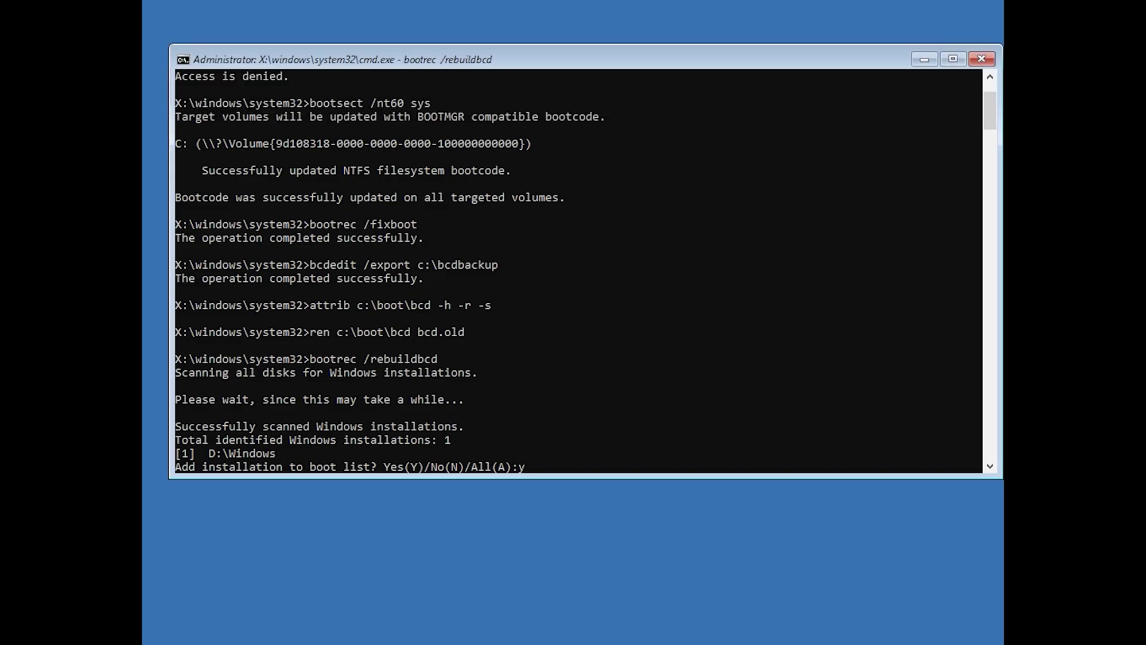
key(Return)
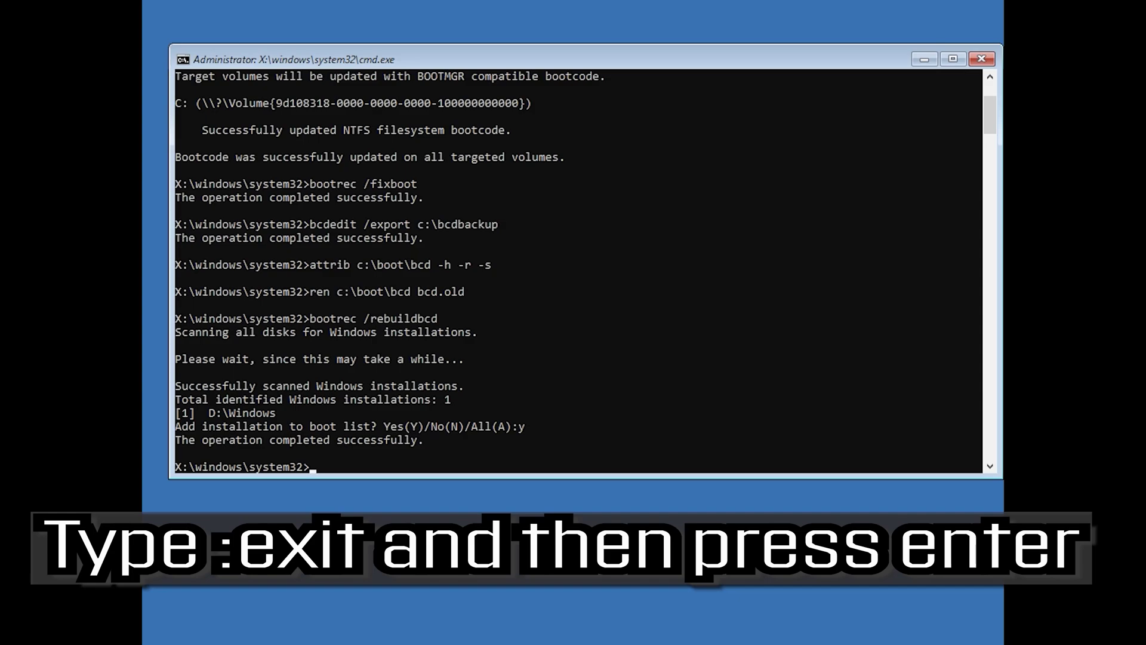
- Exit the command-line session and continue to Windows 10 Pro from the recovery options
text(exit)
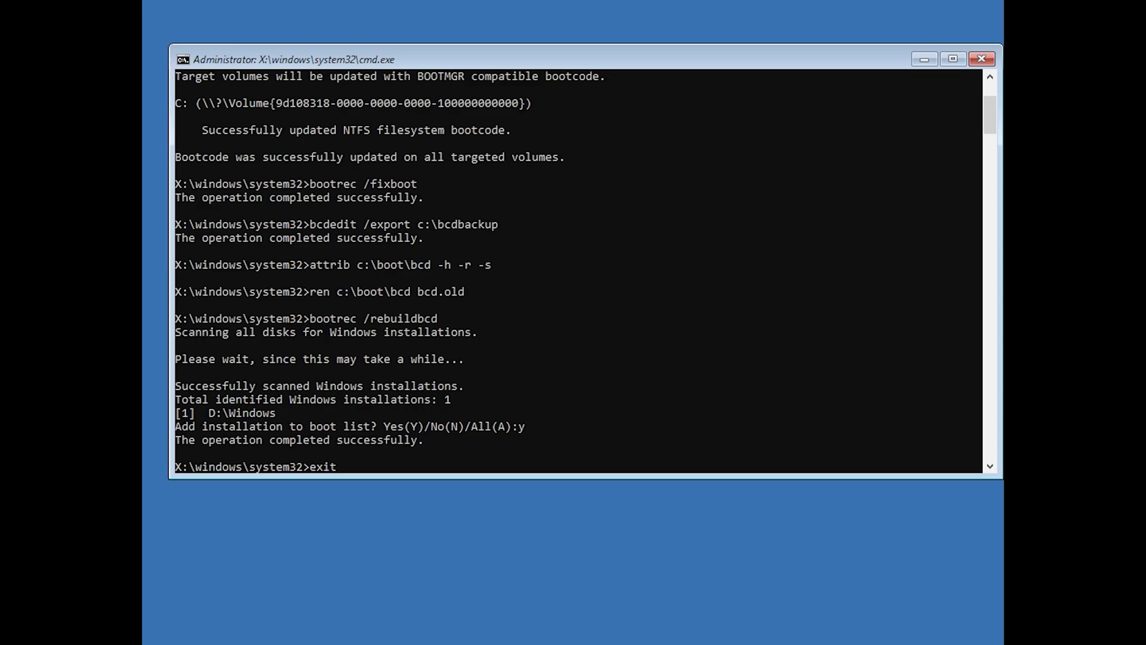
key(Return)
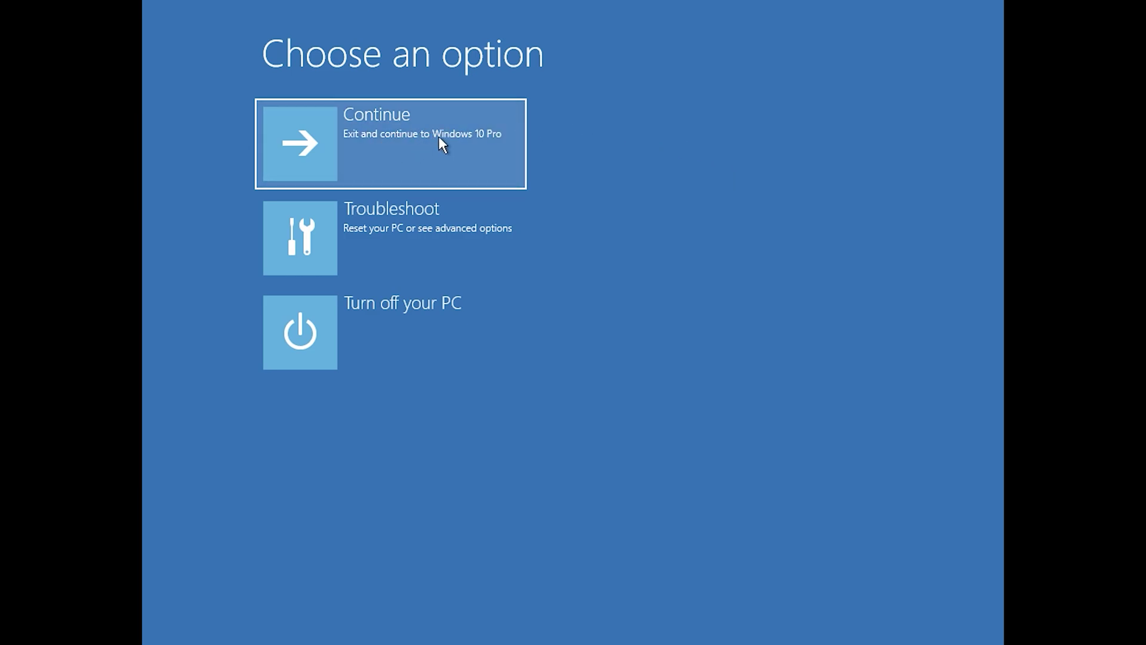
click(438, 136)
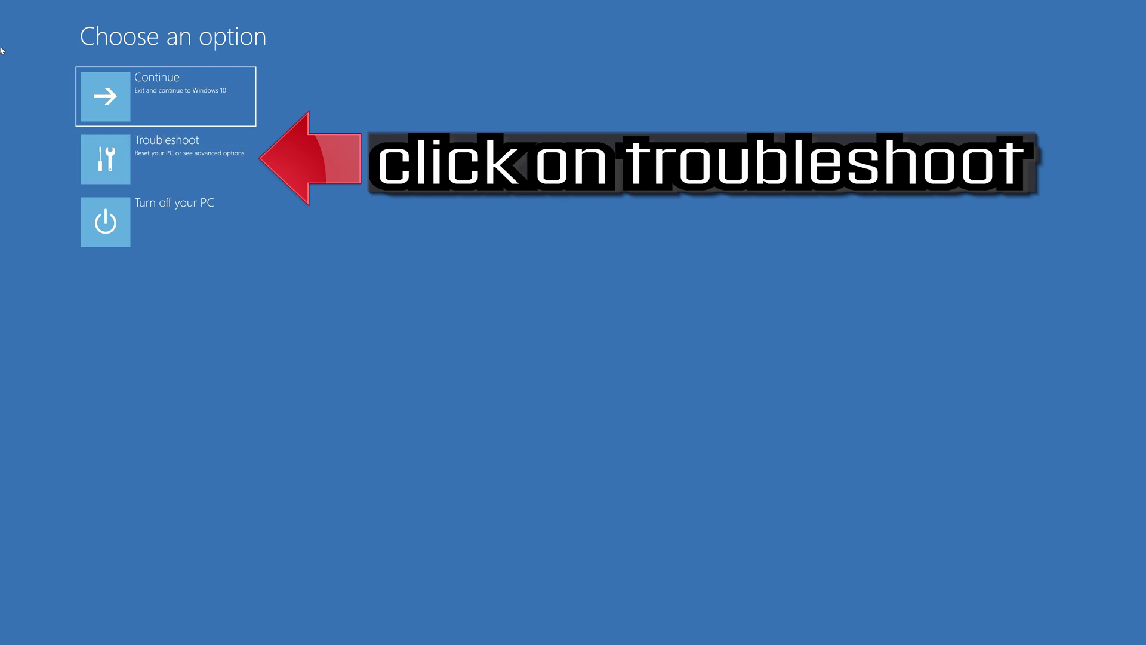
- Start System Restore from the advanced troubleshooting options and continue with the listed user account
click(170, 170)
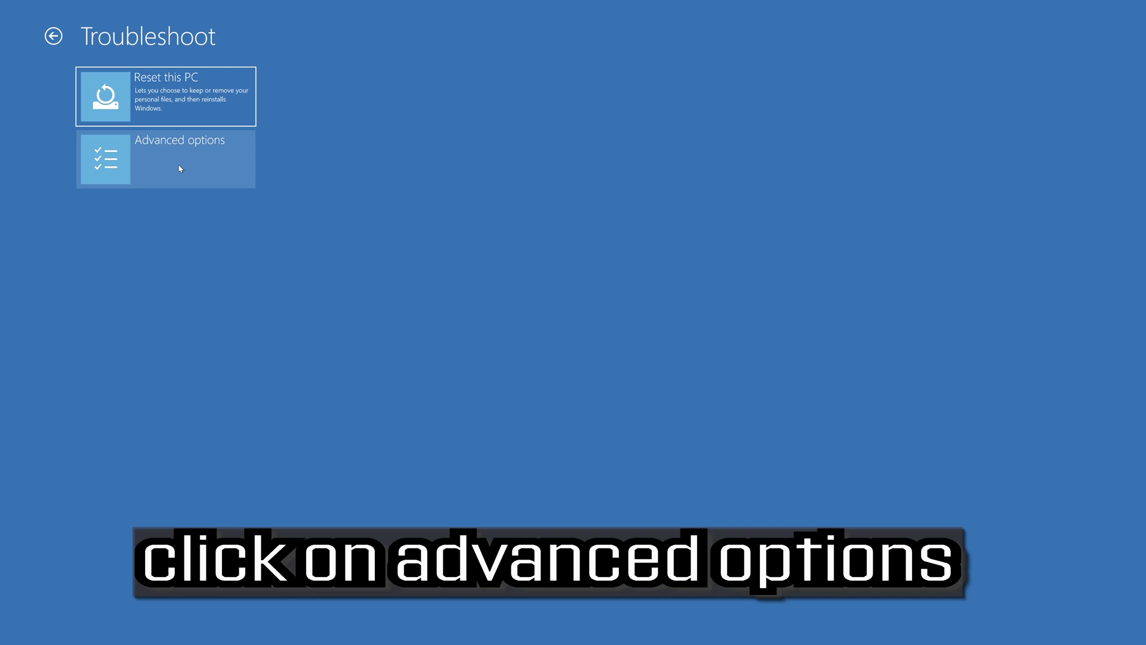
click(180, 169)
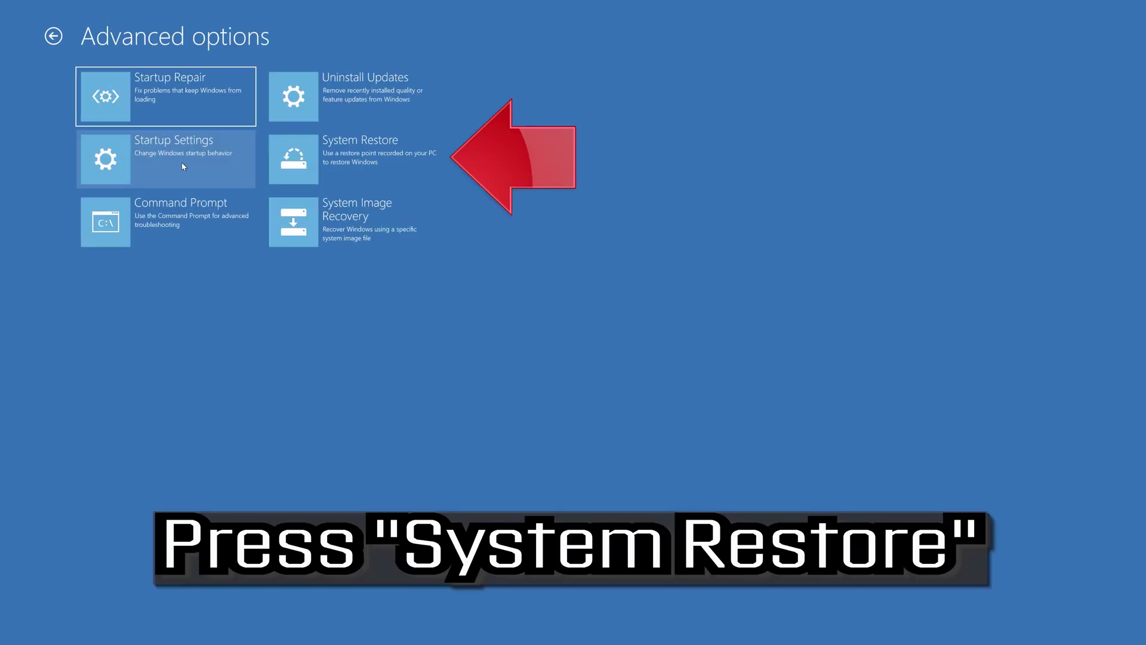
click(377, 174)
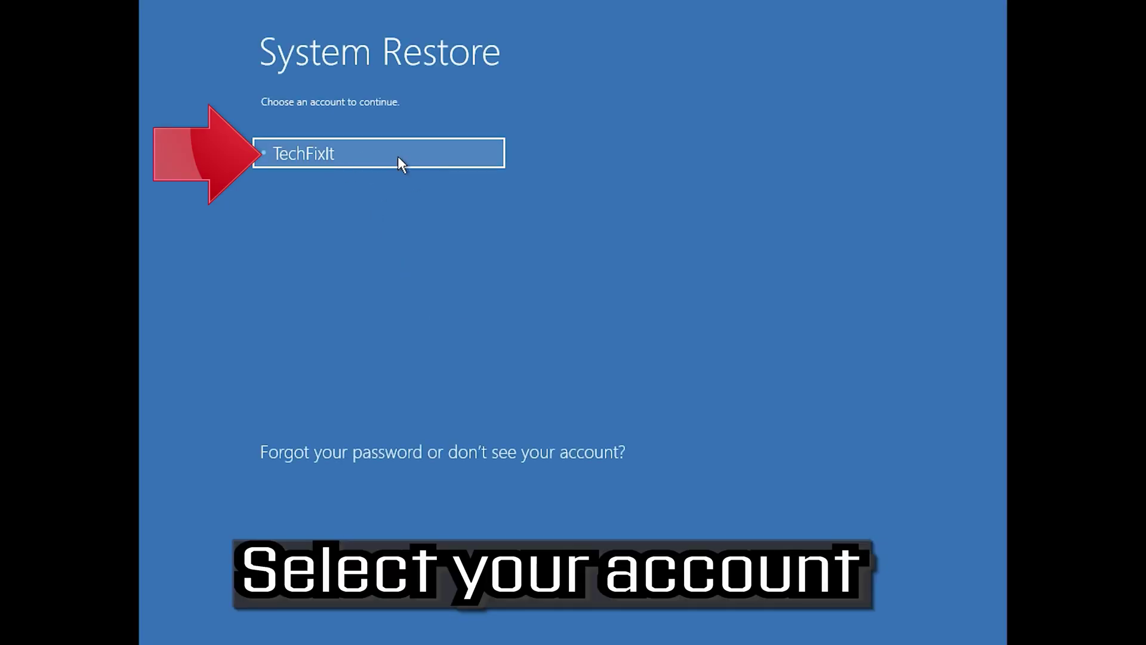
click(391, 154)
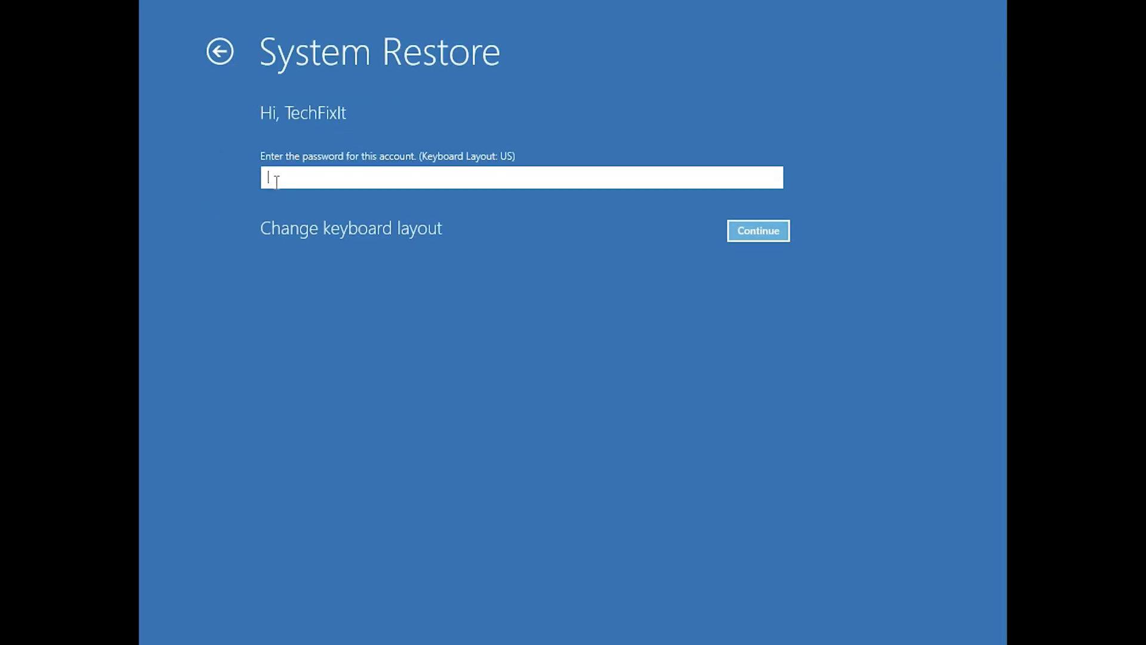
click(745, 233)
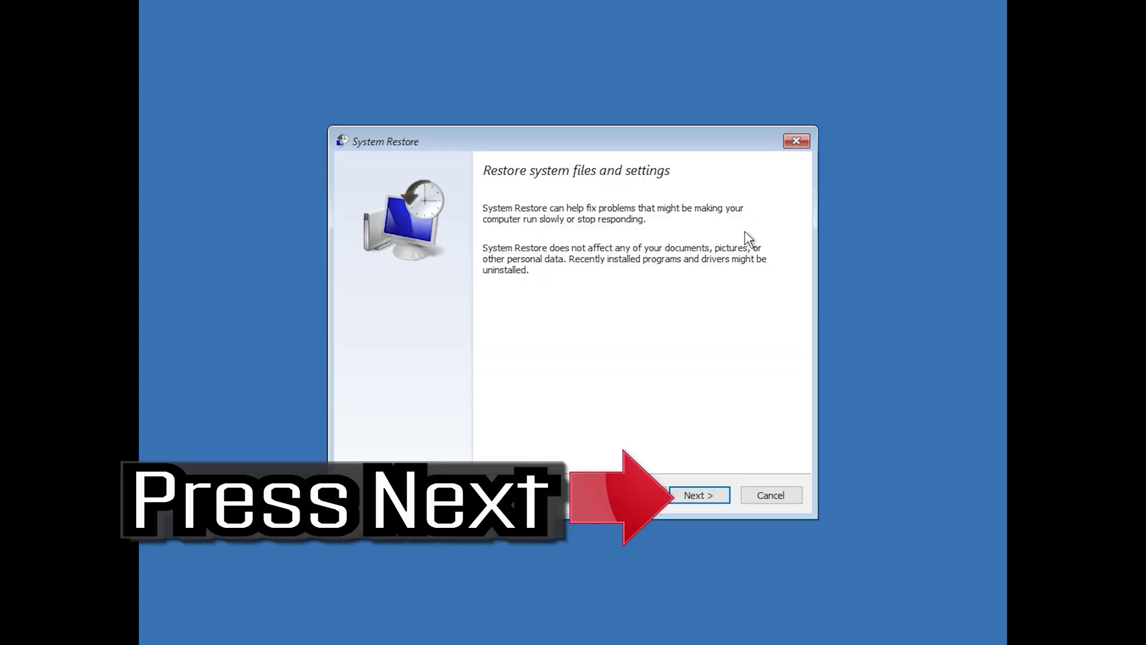
- Restore the system to the manual restore point dated 1/10/2020 12:21:42 AM and restart the computer
click(704, 502)
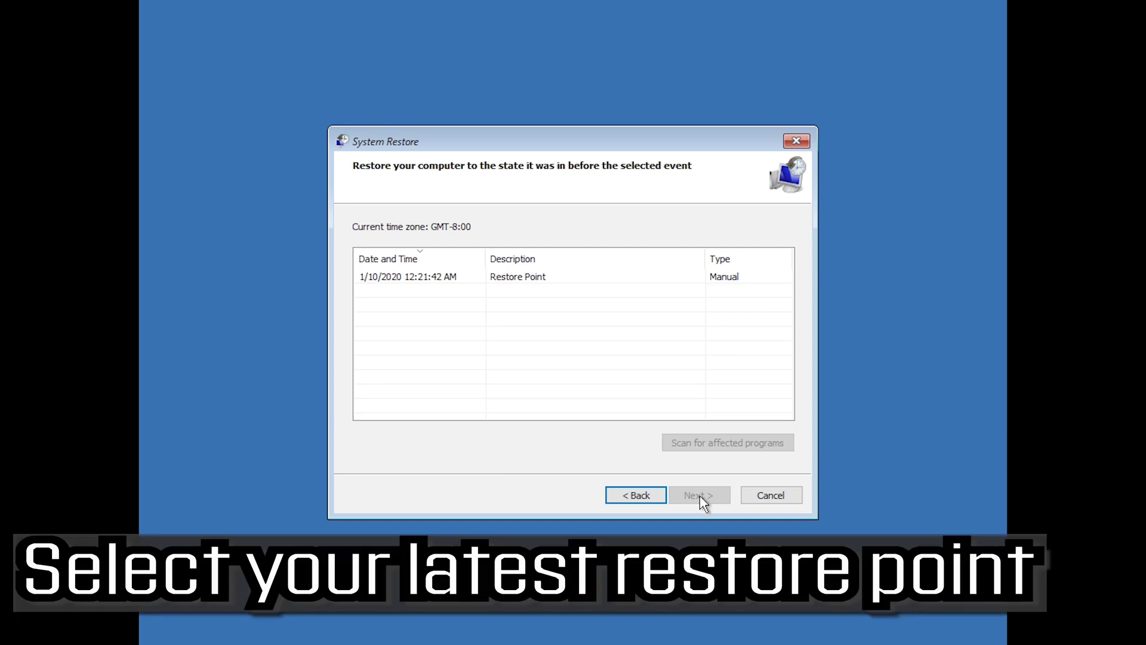
click(383, 277)
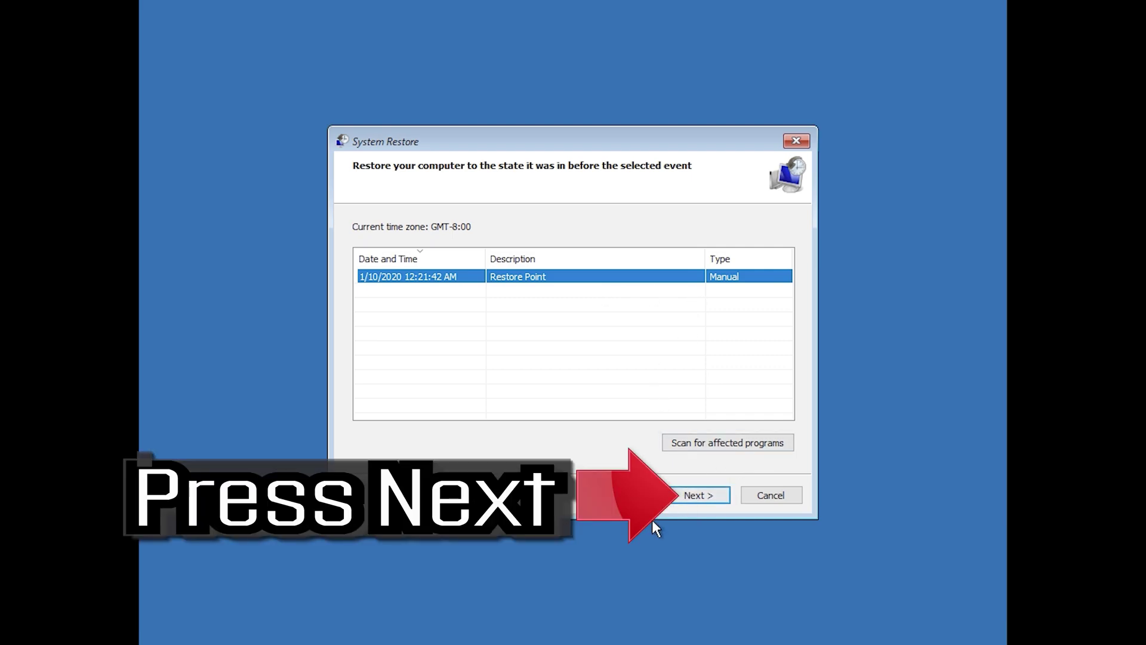
click(705, 498)
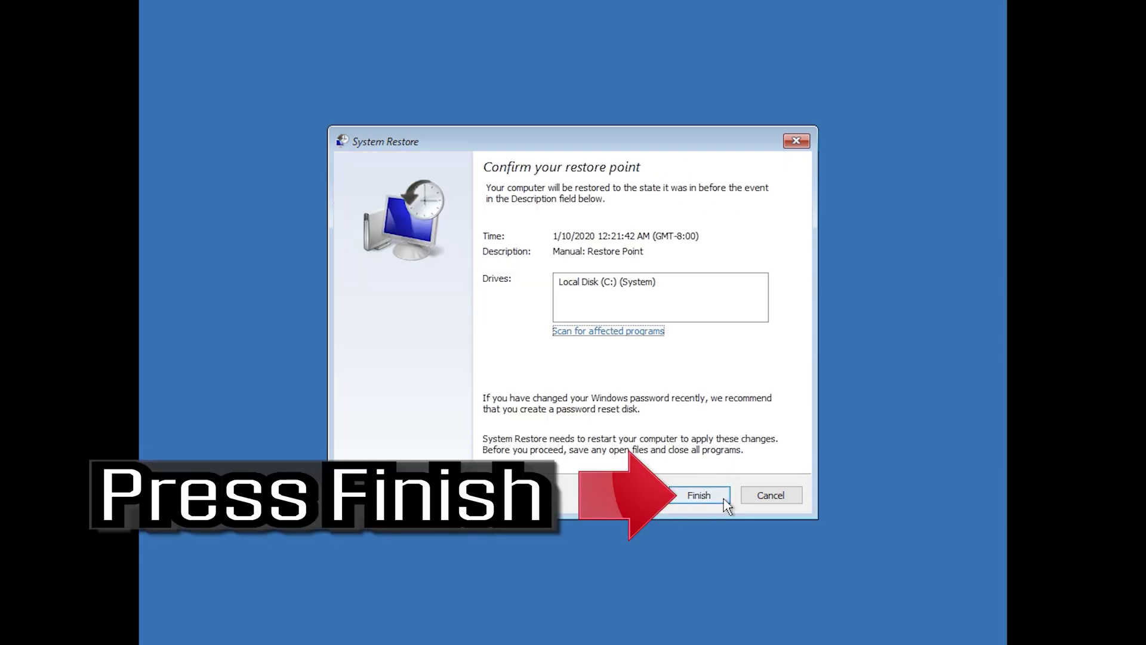
click(702, 506)
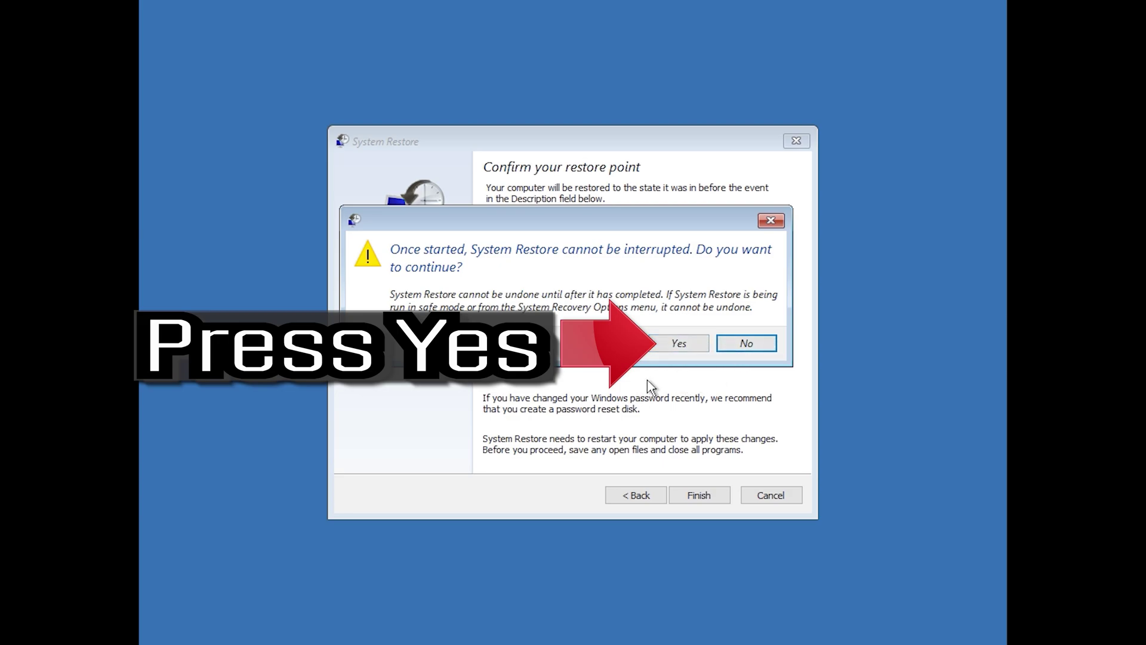
click(675, 349)
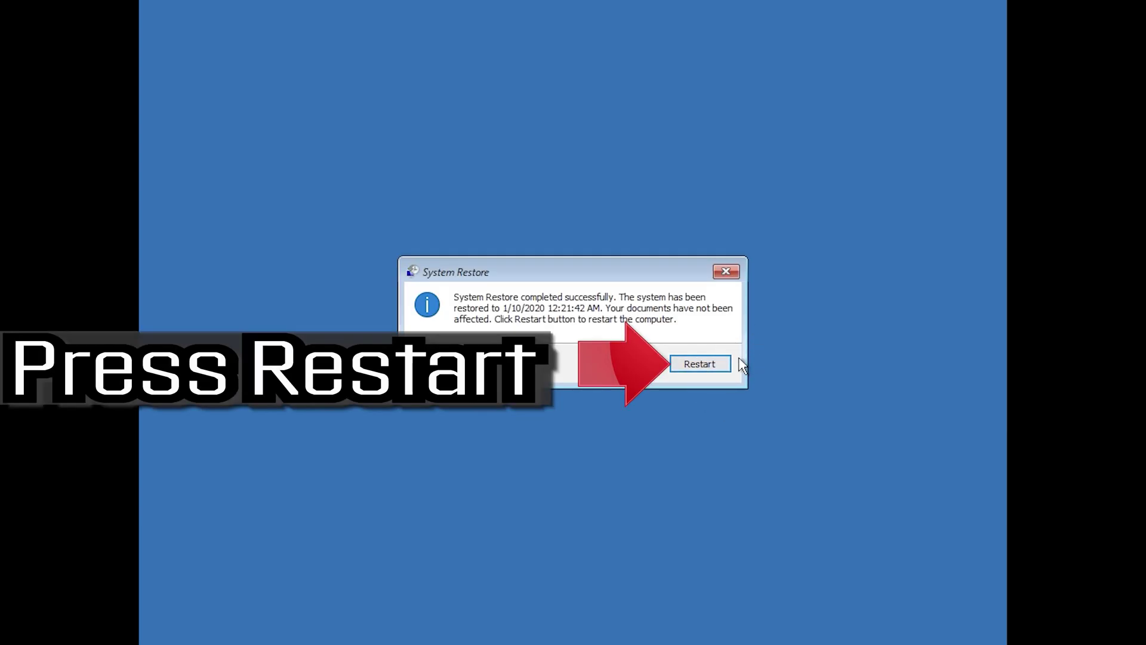
click(689, 369)
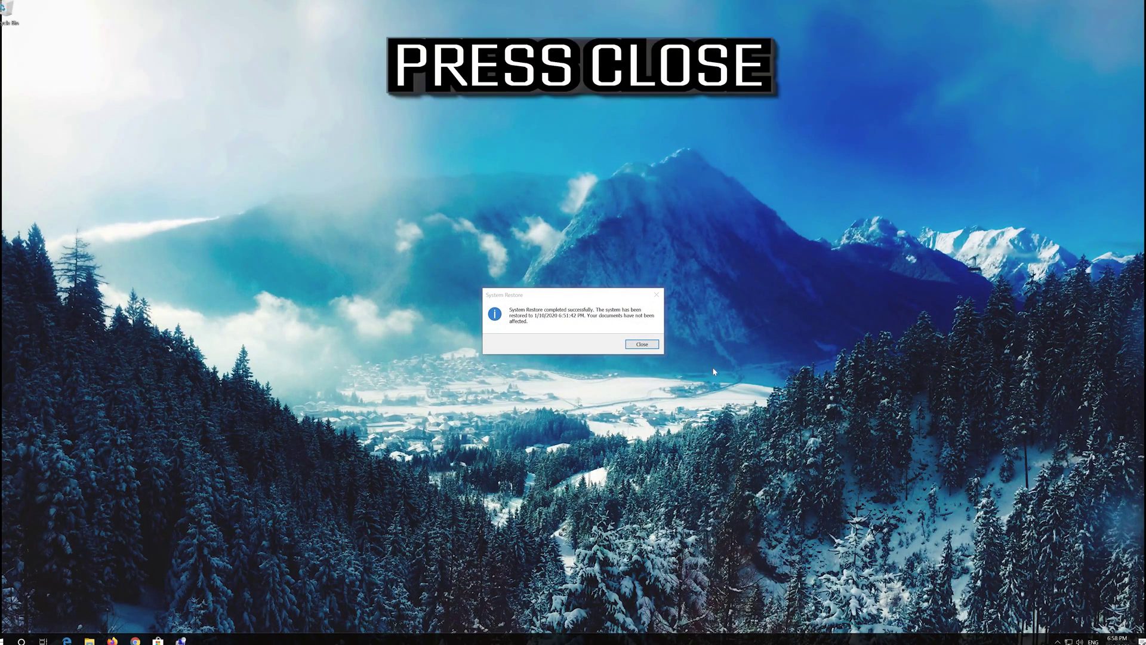
click(634, 346)
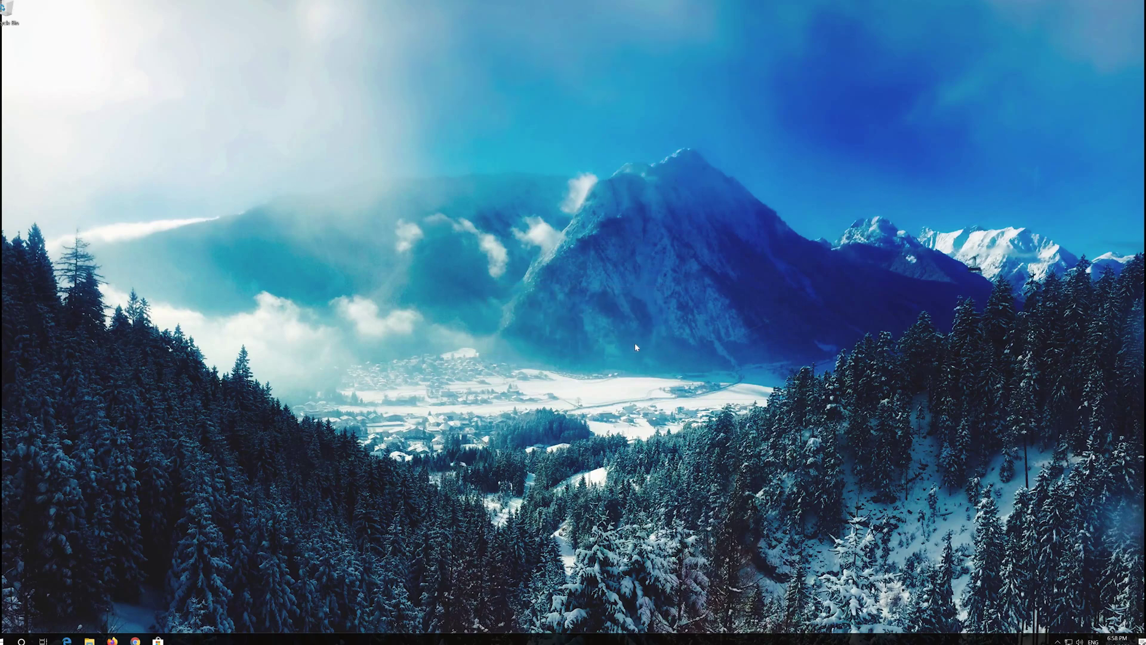